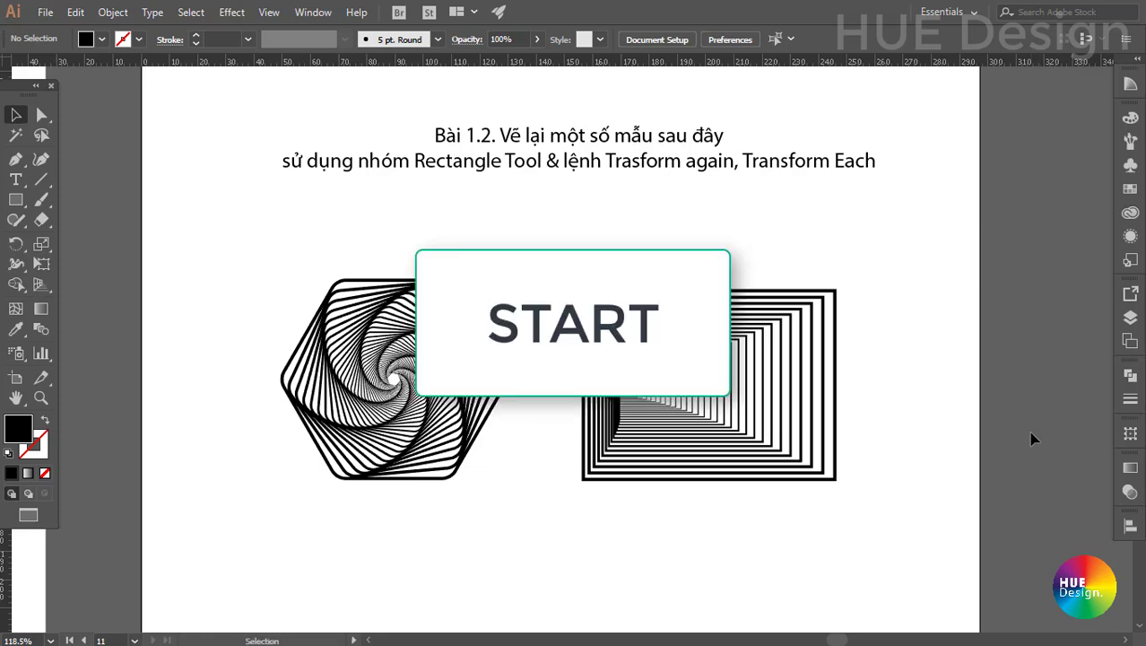
# Start a new document, bringing up the A4 landscape 297 × 210 mm CMYK setup
pyautogui.hotkey('ctrl', 'n')
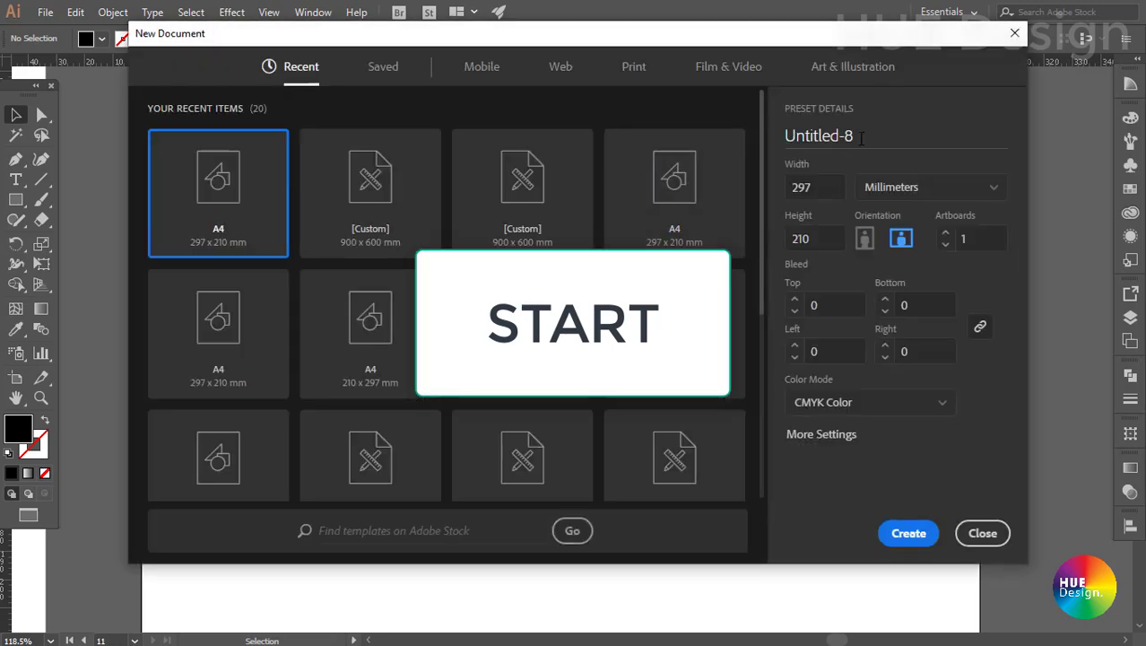
# Name the document 'bai tap', keep 297 × 210 mm in CMYK, and create it
pyautogui.click(862, 136)
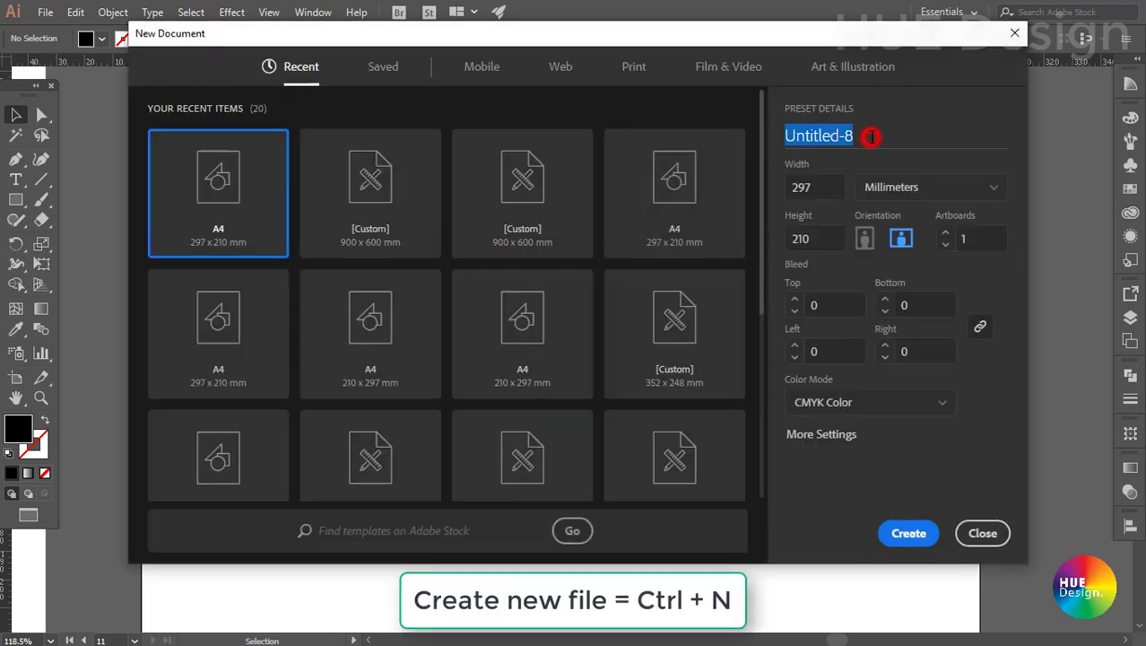
pyautogui.write('bai tap')
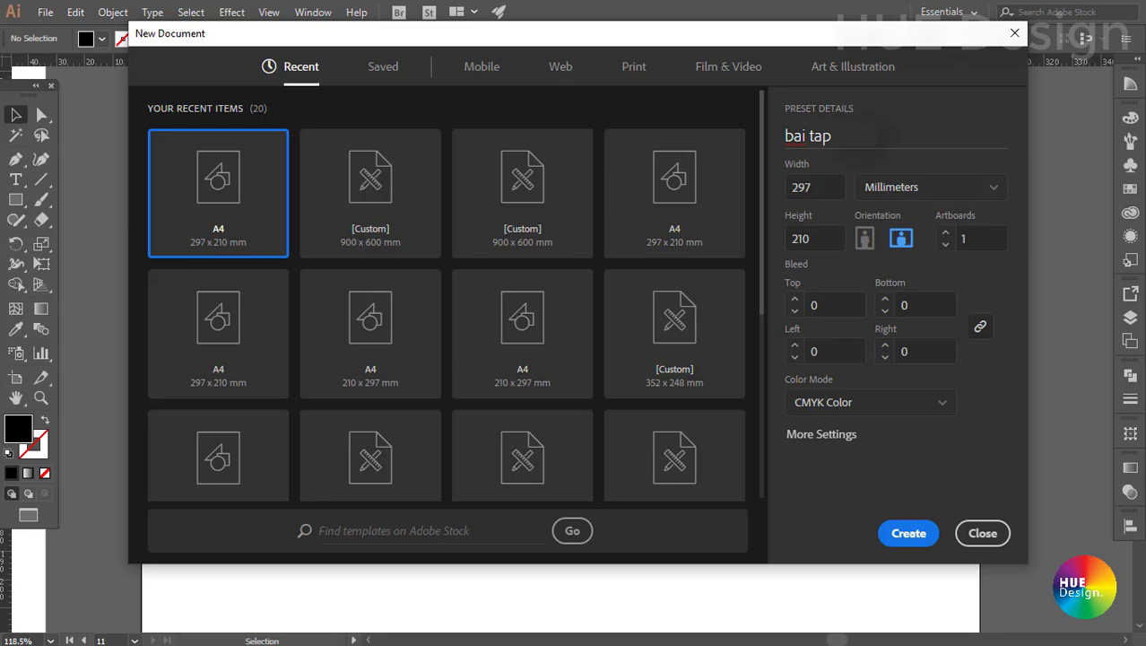
pyautogui.doubleClick(814, 190)
pyautogui.doubleClick(817, 233)
pyautogui.click(931, 188)
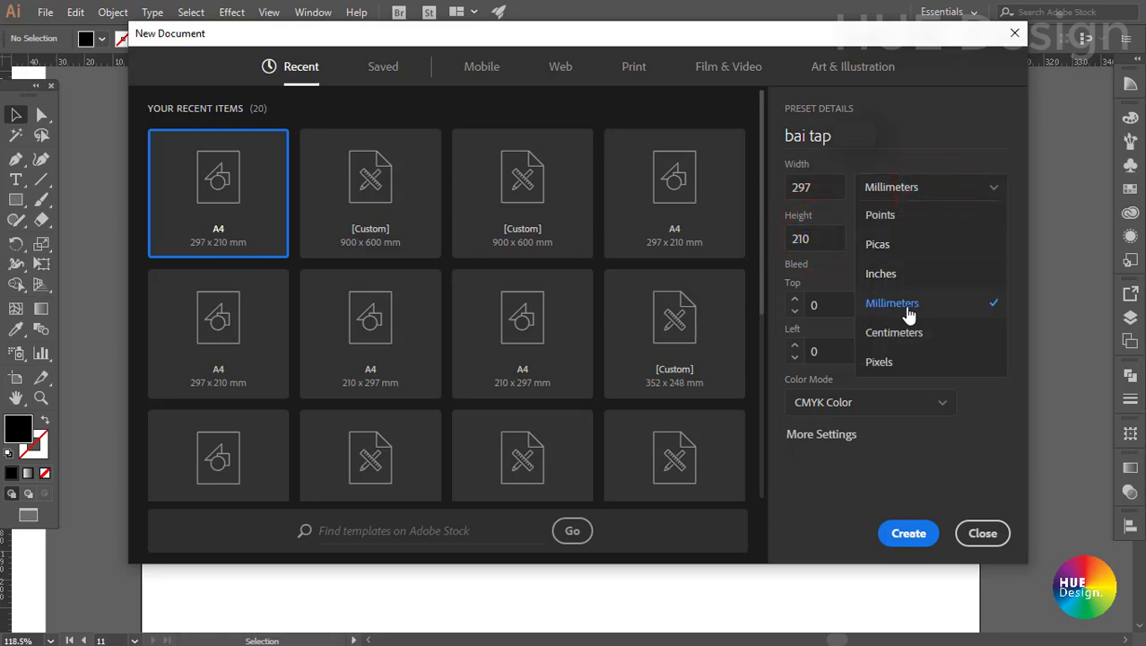
pyautogui.click(870, 405)
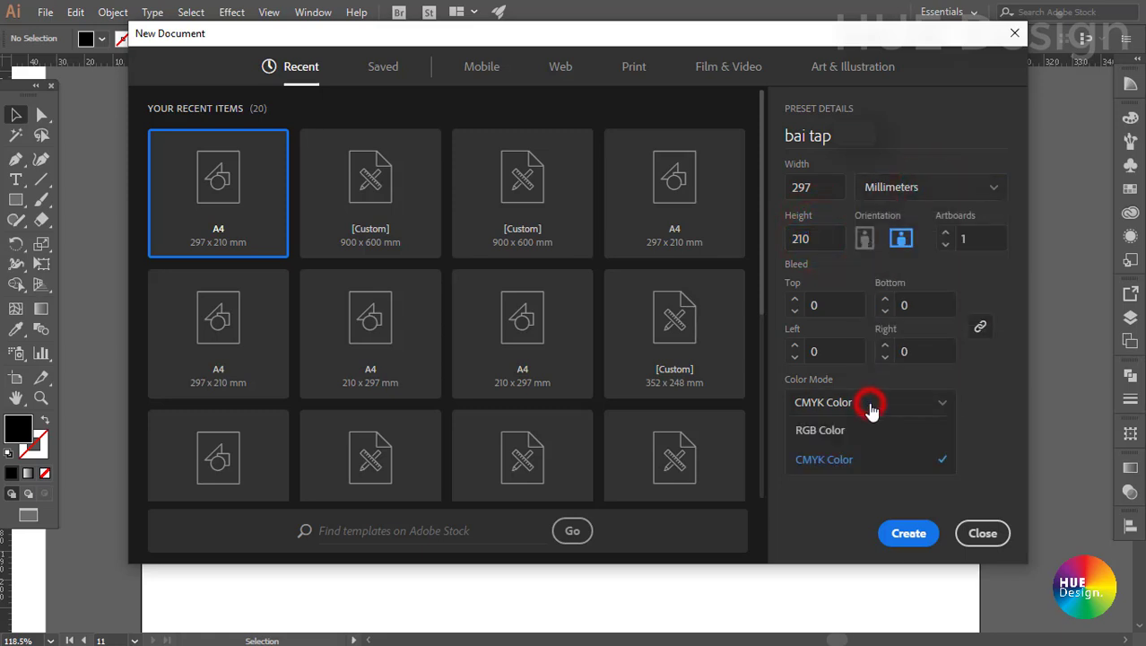
pyautogui.click(979, 441)
pyautogui.click(906, 534)
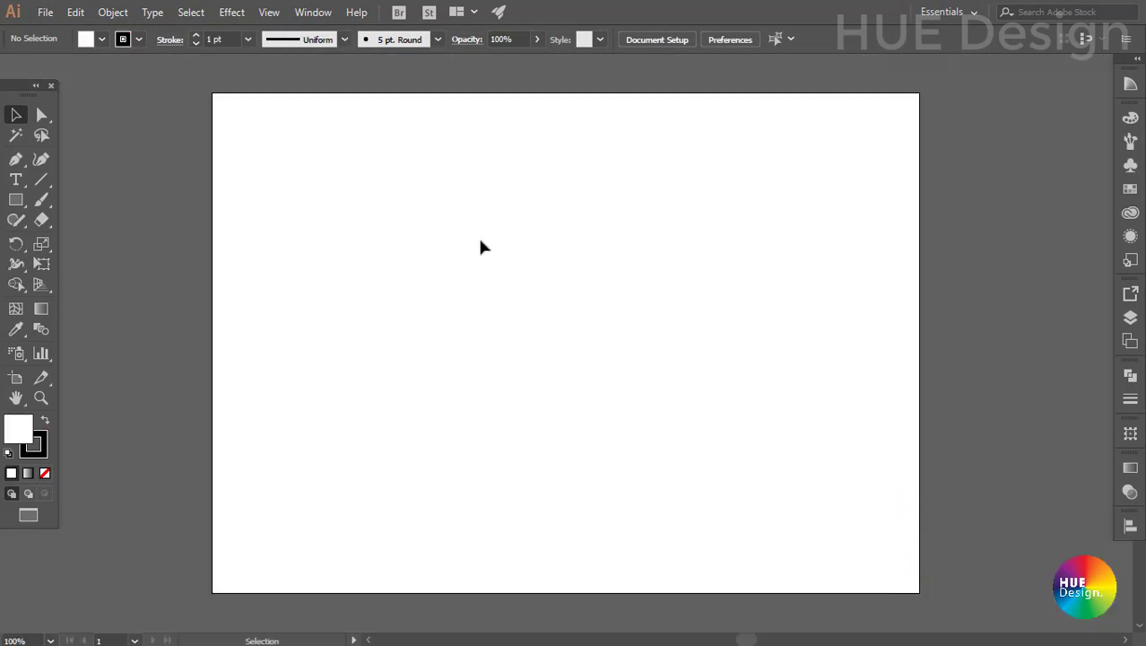
# Draw a roughly 119 × 103 mm hexagon with the Polygon Tool on the artboard's left
pyautogui.moveTo(460, 213); pyautogui.dragTo(494, 233)
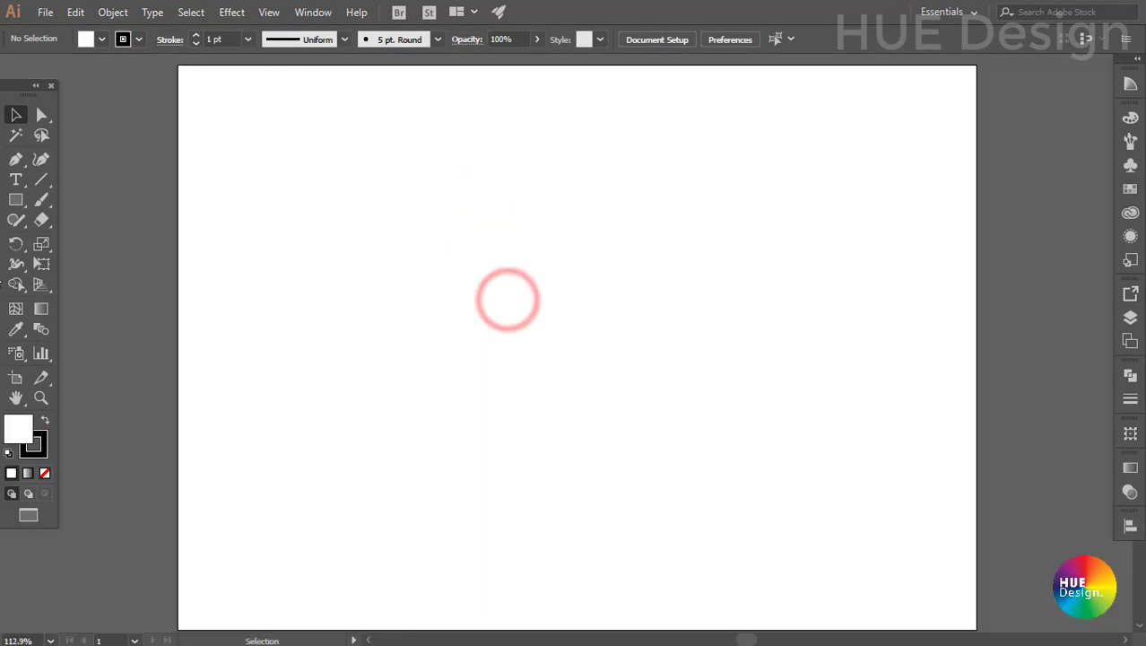
pyautogui.moveTo(15, 199); pyautogui.dragTo(89, 251)
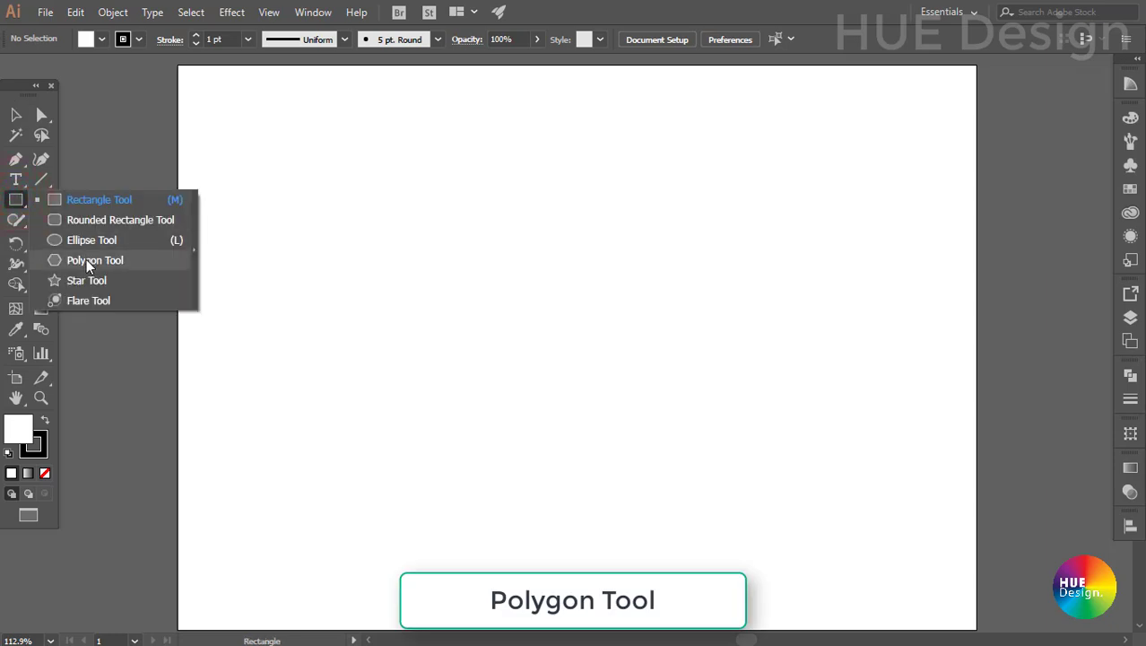
pyautogui.click(86, 259)
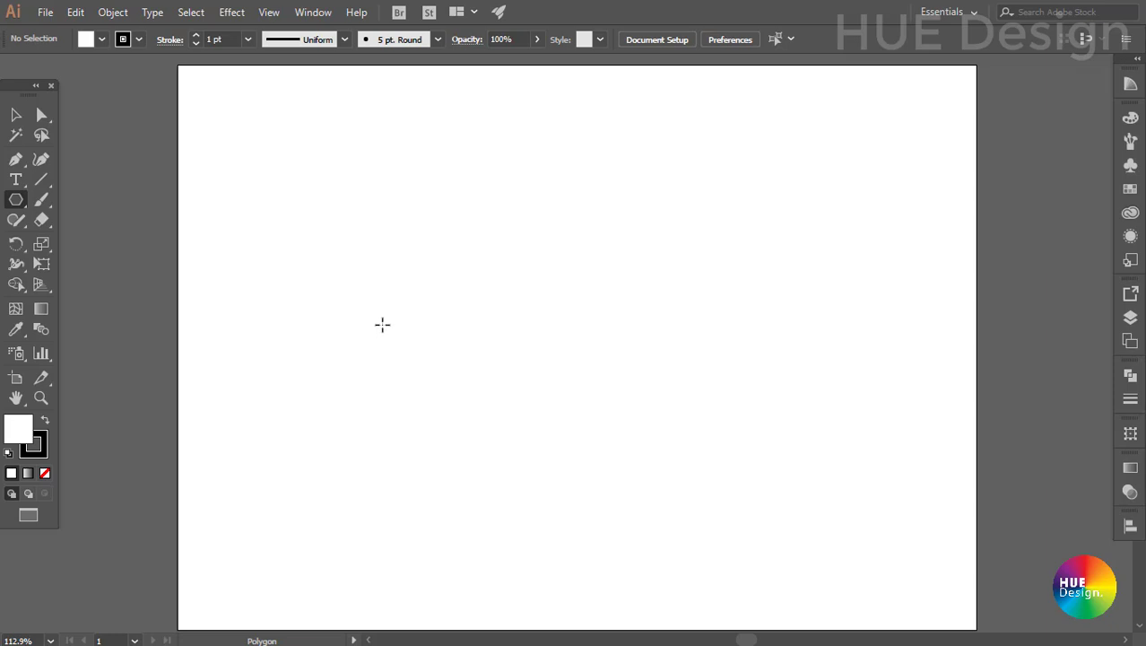
pyautogui.moveTo(381, 324); pyautogui.dragTo(530, 282)
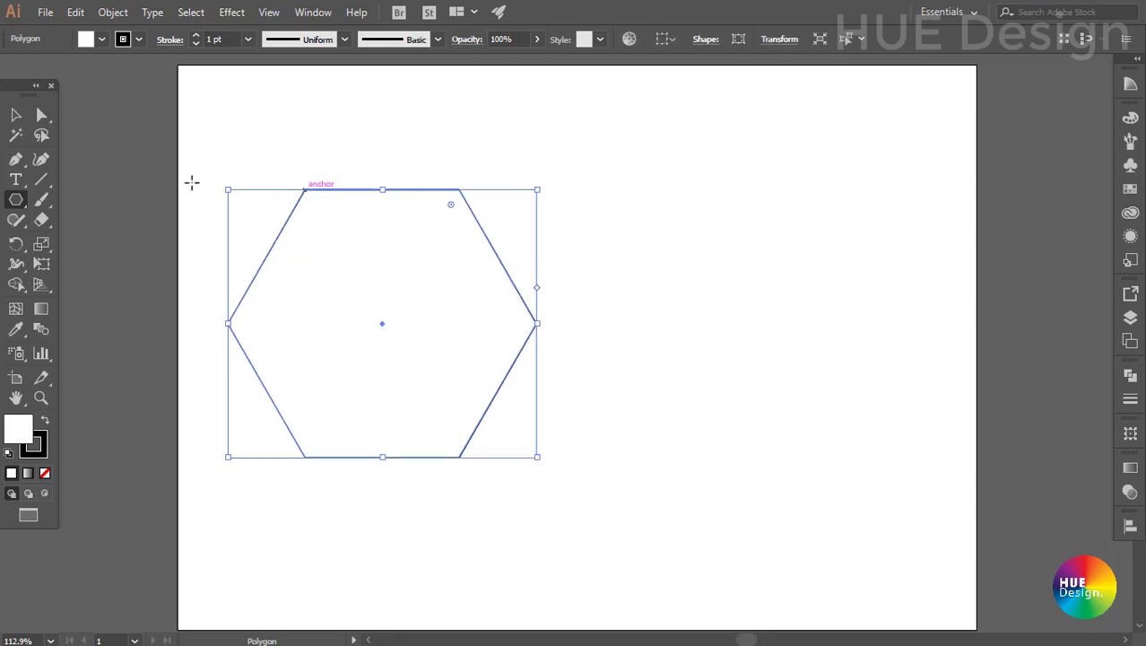
# Give the hexagon a 5 pt stroke and round its corners to about 10 mm
pyautogui.click(15, 115)
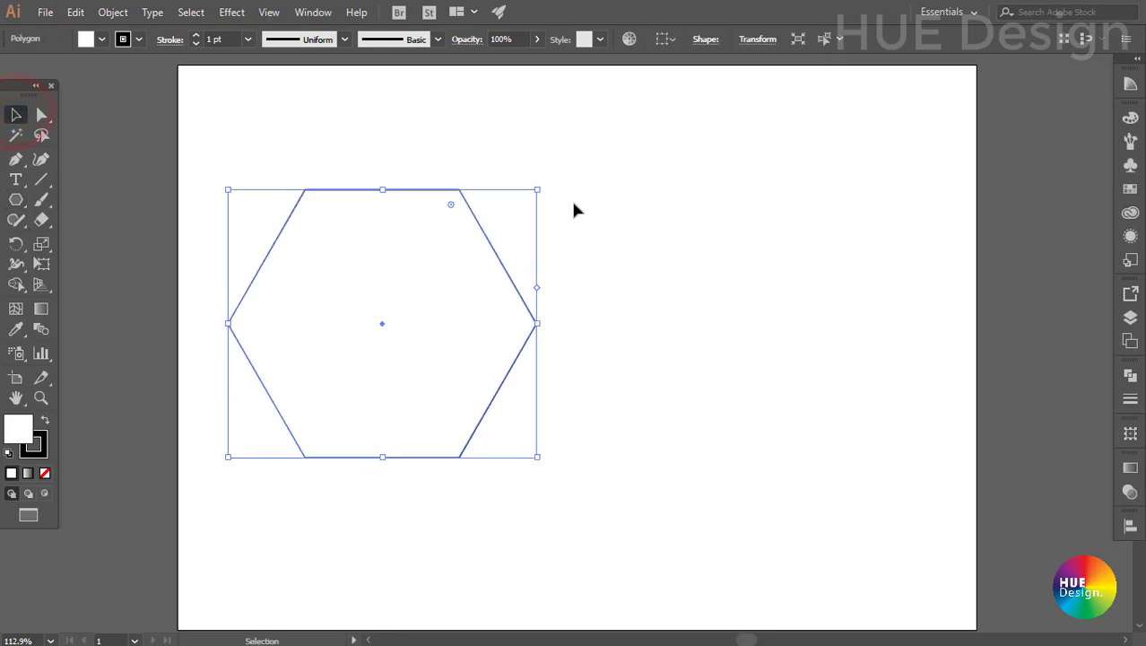
pyautogui.click(1130, 398)
pyautogui.click(1038, 385)
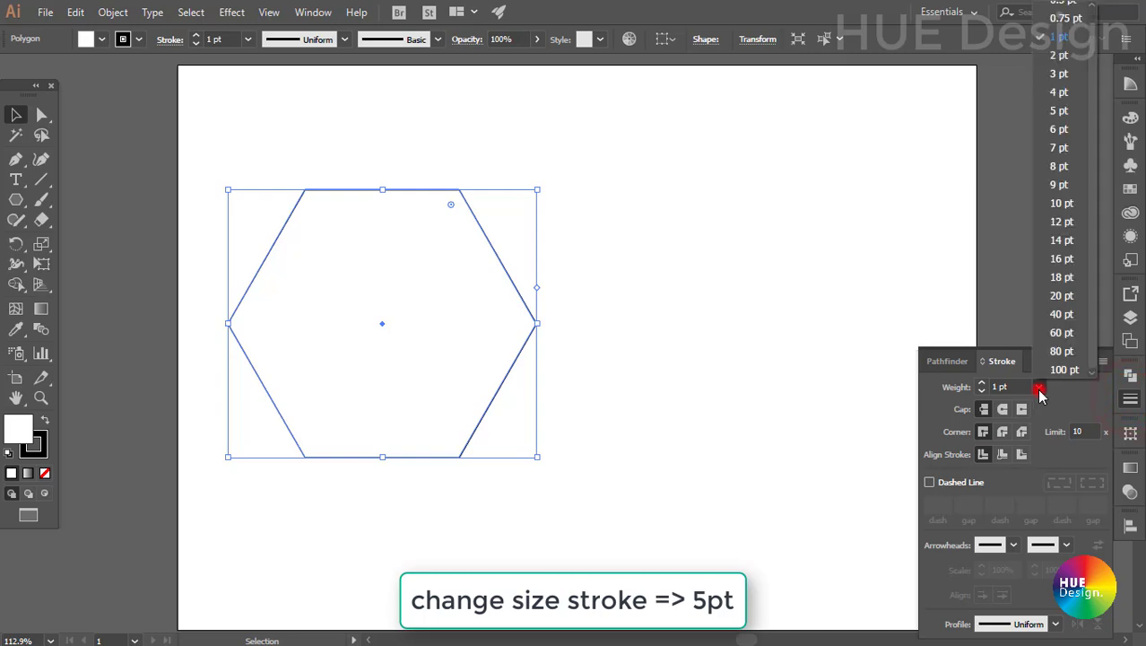
pyautogui.click(1058, 101)
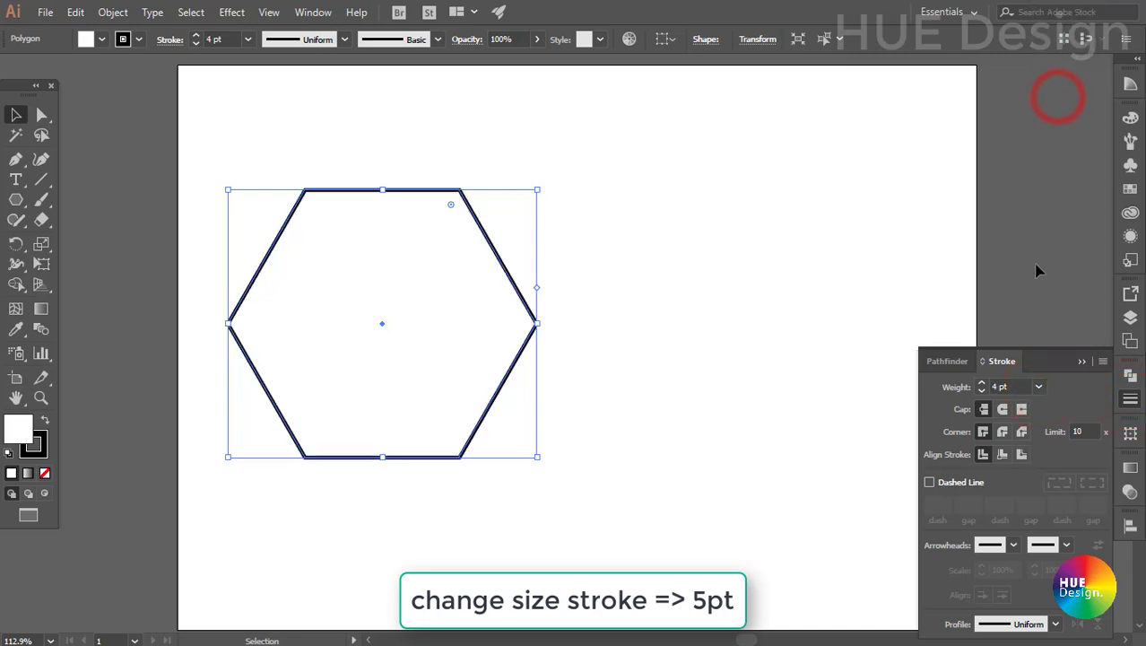
pyautogui.click(1039, 386)
pyautogui.click(1058, 110)
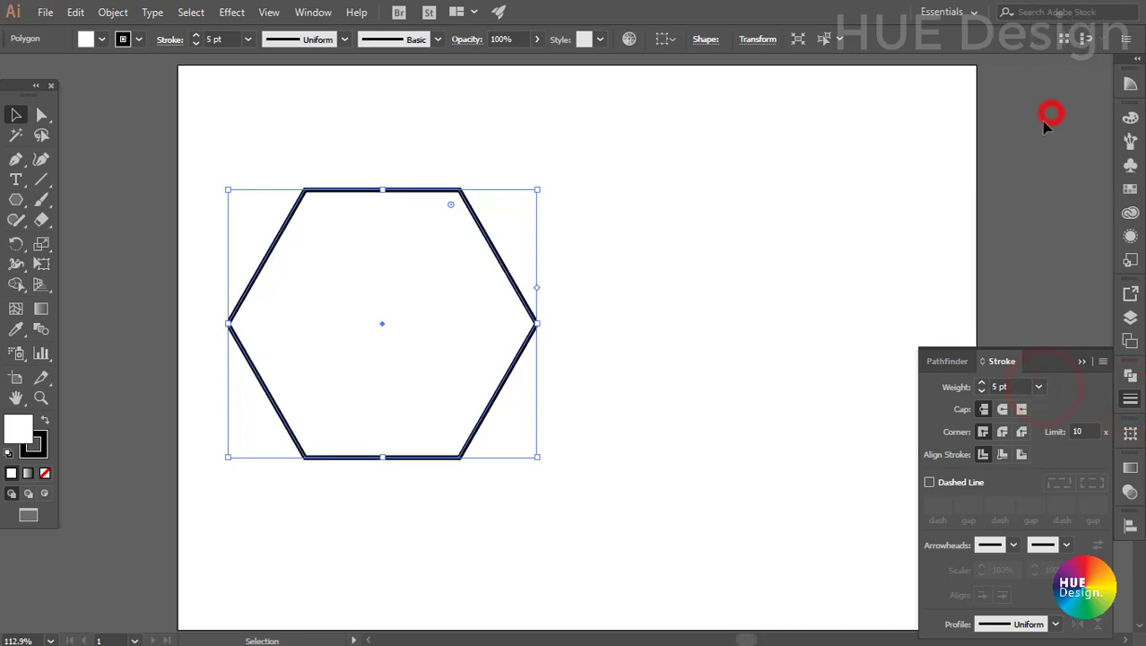
pyautogui.click(1083, 365)
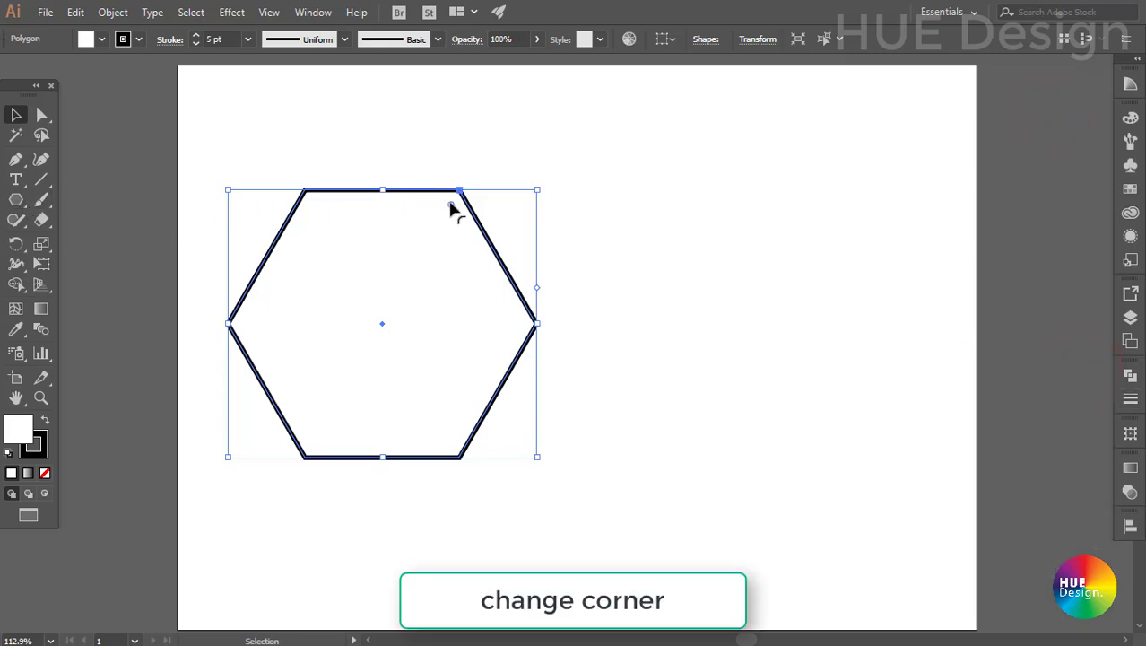
pyautogui.moveTo(448, 203); pyautogui.dragTo(435, 218)
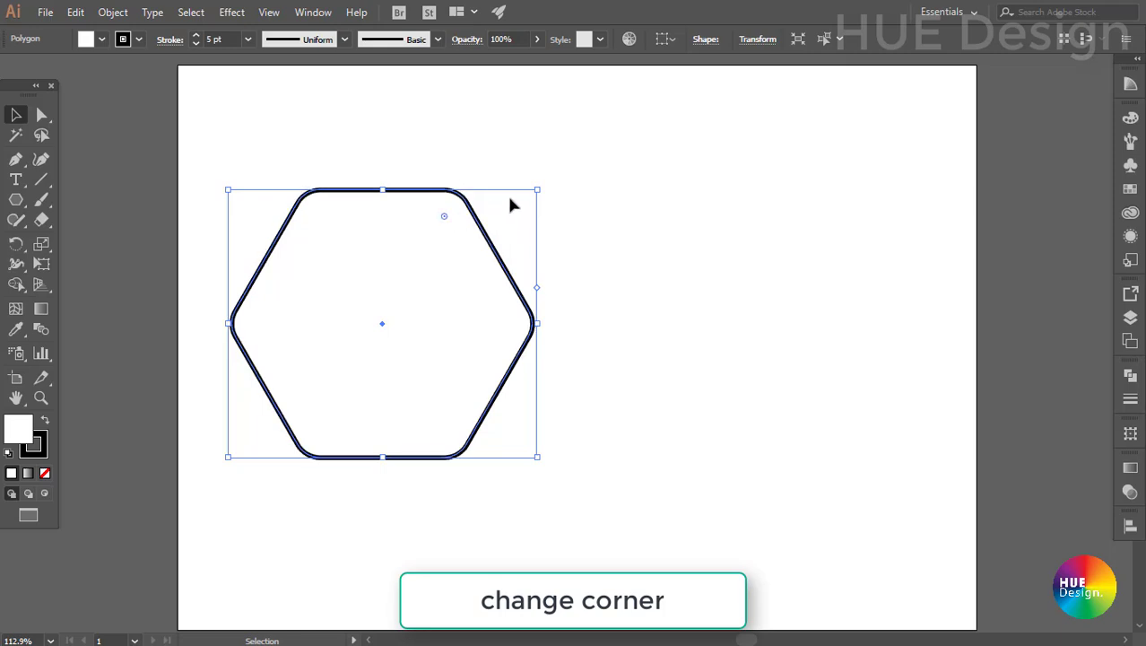
# Make a Transform Each copy of the hexagon at 93% scale, 0 mm move, 10° rotation
pyautogui.click(114, 12)
pyautogui.moveTo(186, 12)
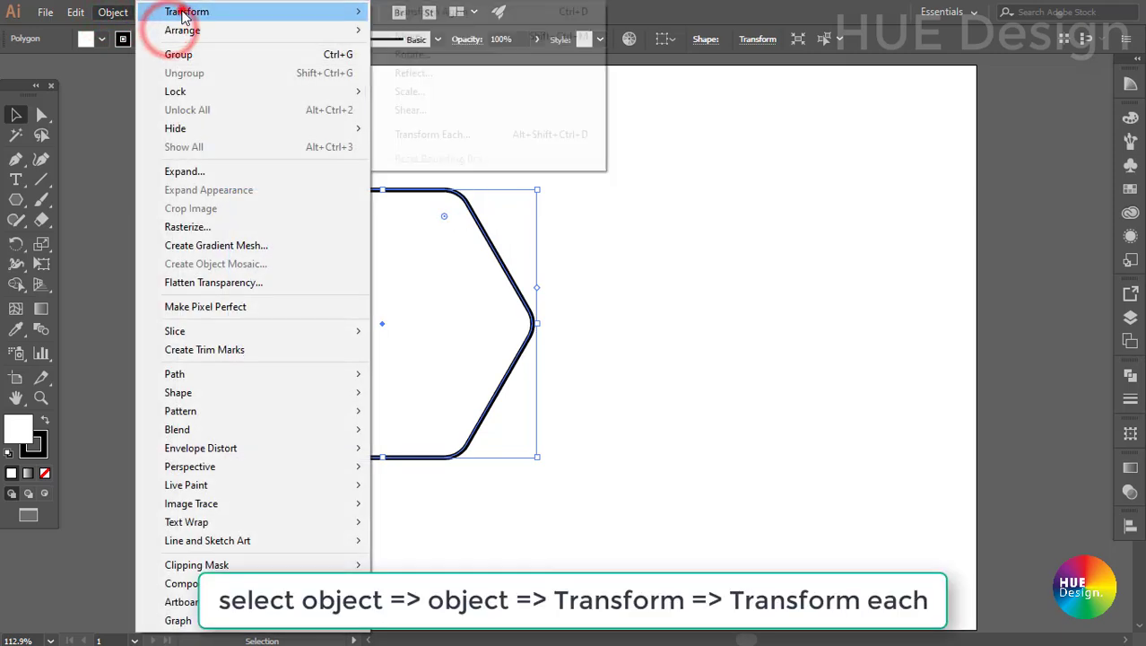
pyautogui.click(428, 135)
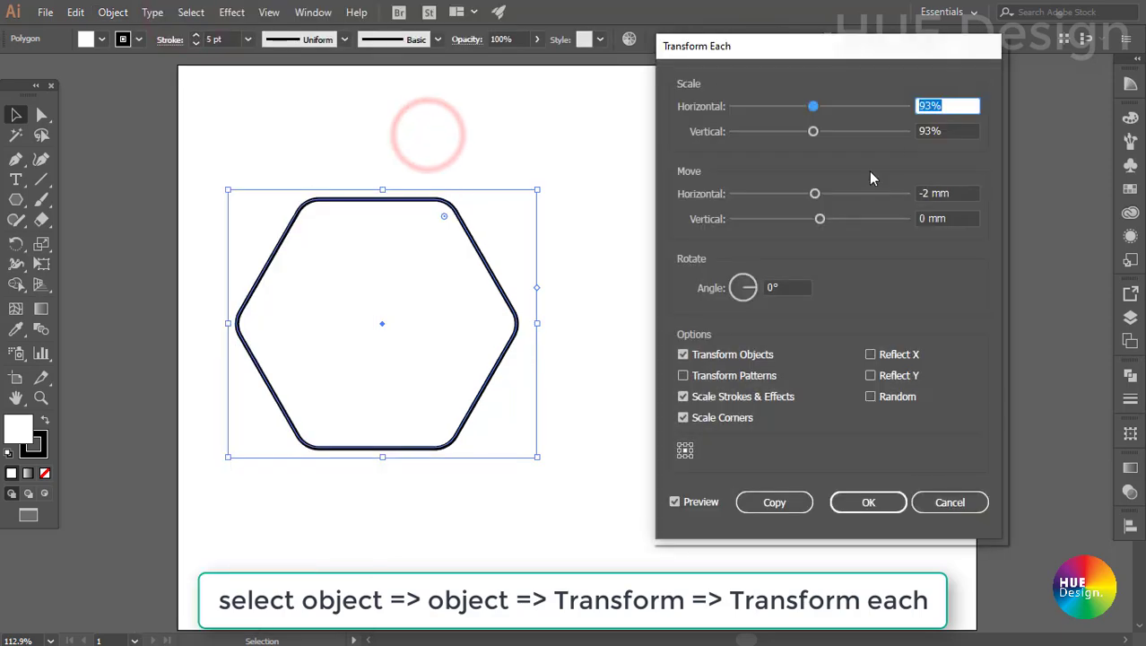
pyautogui.click(786, 287)
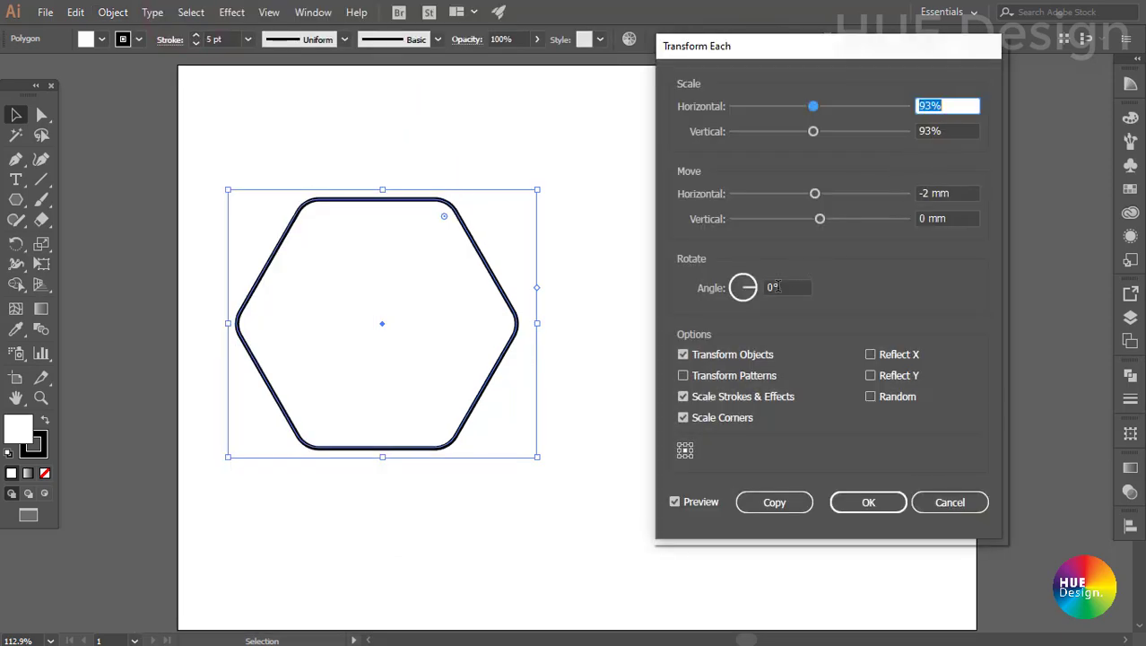
pyautogui.write('10')
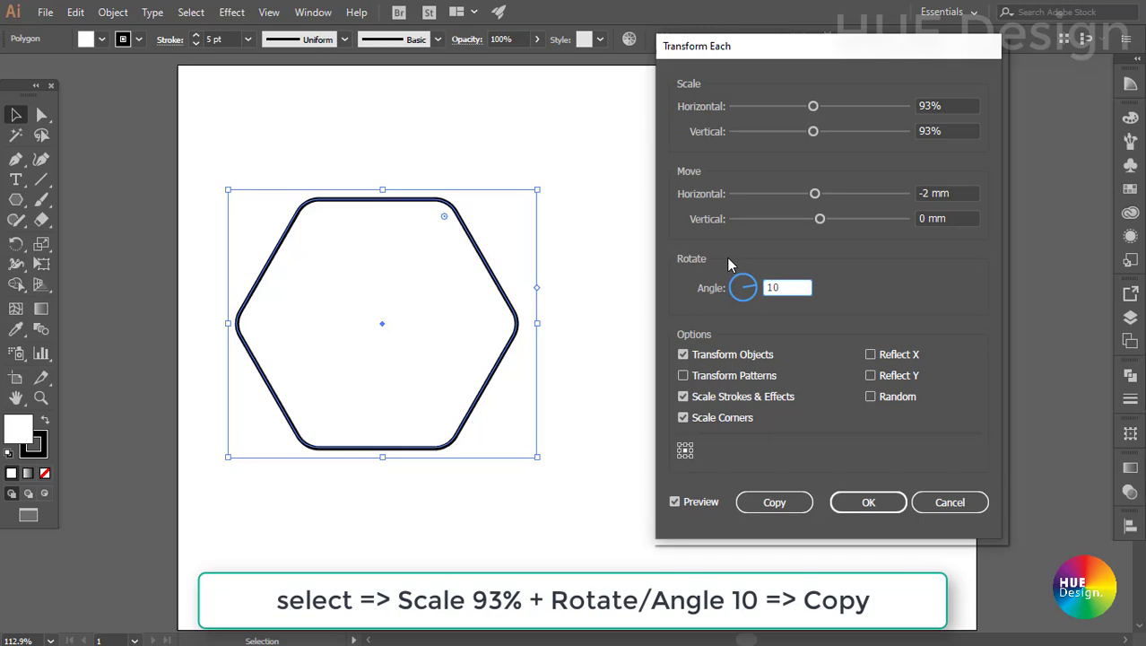
pyautogui.moveTo(955, 193); pyautogui.dragTo(918, 194)
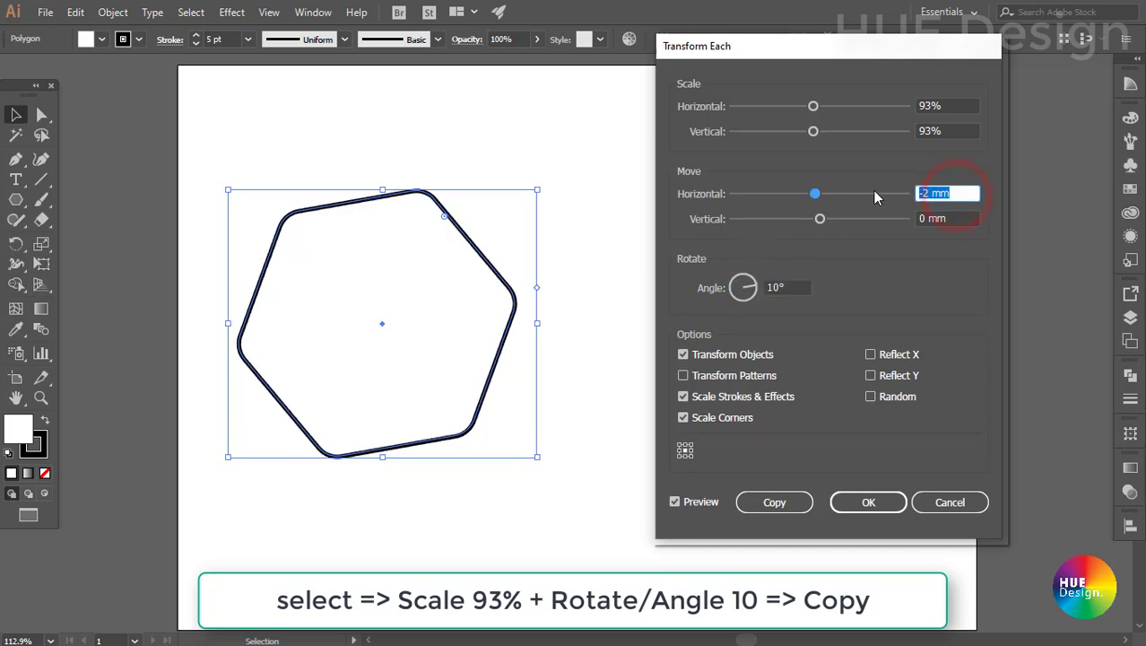
pyautogui.write('0')
pyautogui.doubleClick(796, 286)
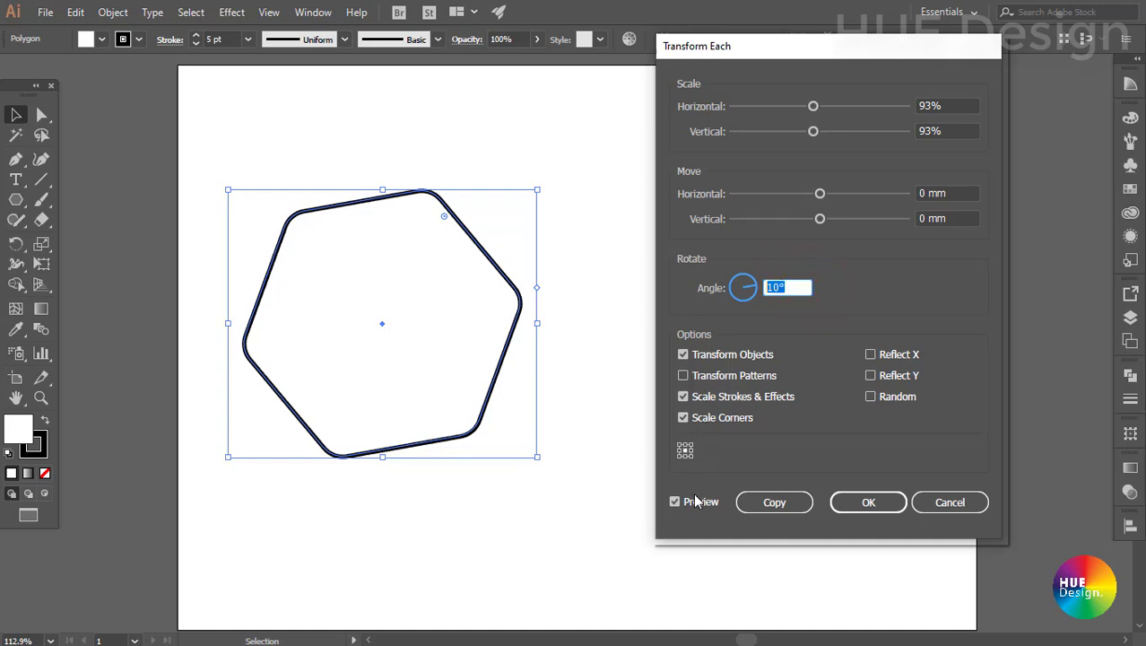
pyautogui.click(773, 503)
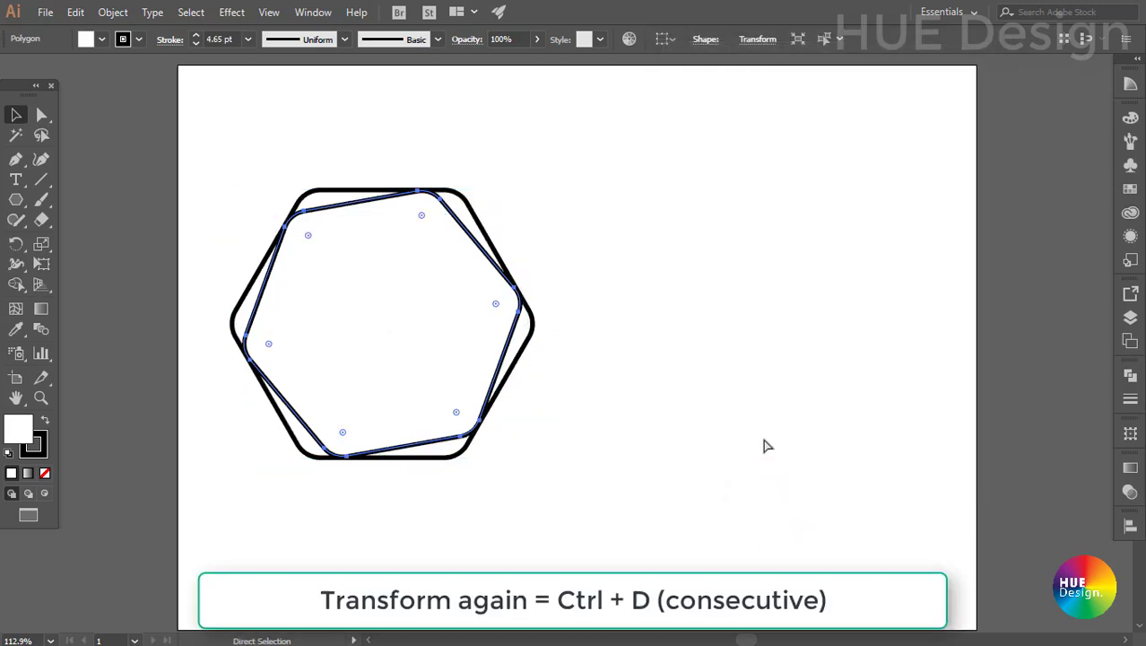
# Repeat Transform Again (Ctrl+D) five times so hexagon copies spiral inward to the centre
pyautogui.hotkey('ctrl', 'd')
pyautogui.hotkey('ctrl', 'd')
pyautogui.hotkey('ctrl', 'd')
pyautogui.hotkey('ctrl', 'd')
pyautogui.hotkey('ctrl', 'd')
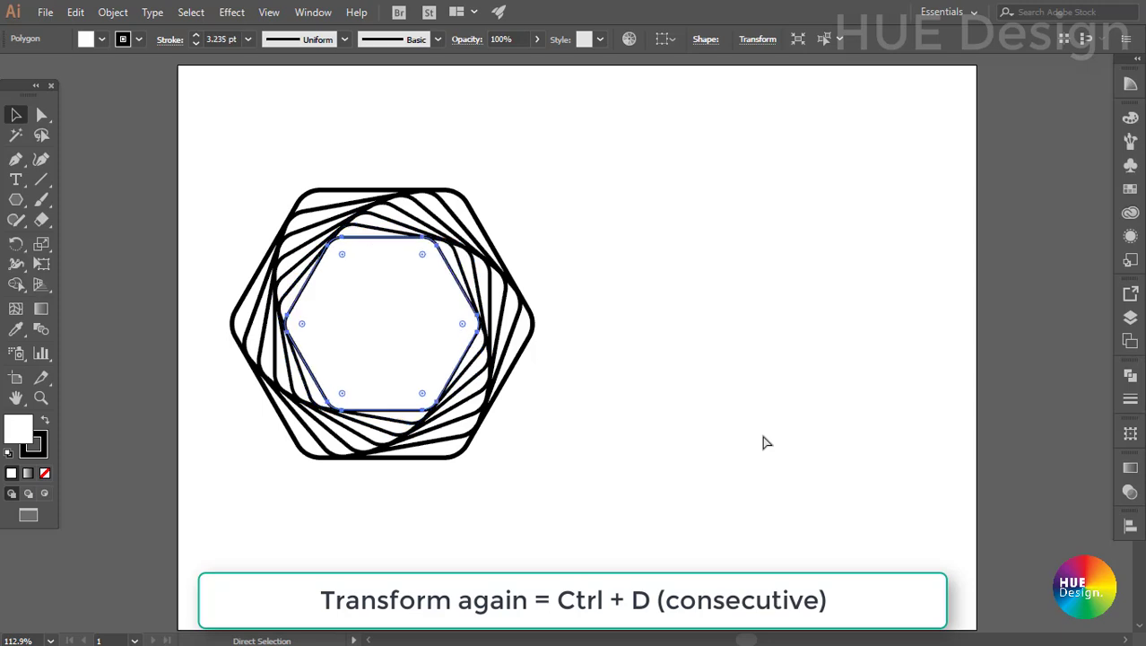
pyautogui.hotkey('ctrl', 'd')
pyautogui.hotkey('ctrl', 'd')
pyautogui.hotkey('ctrl', 'd')
pyautogui.hotkey('ctrl', 'd')
pyautogui.hotkey('ctrl', 'd')
pyautogui.hotkey('ctrl', 'd')
pyautogui.hotkey('ctrl', 'd')
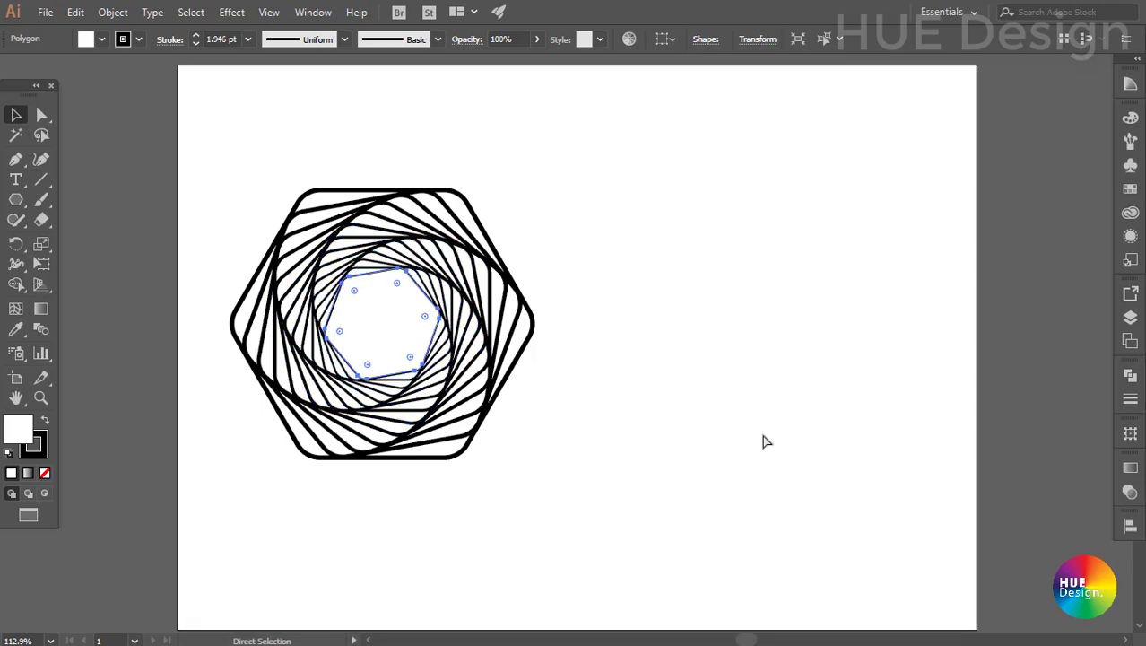
pyautogui.hotkey('ctrl', 'd')
pyautogui.hotkey('ctrl', 'd')
pyautogui.hotkey('ctrl', 'd')
pyautogui.hotkey('ctrl', 'd')
pyautogui.hotkey('ctrl', 'd')
pyautogui.hotkey('ctrl', 'd')
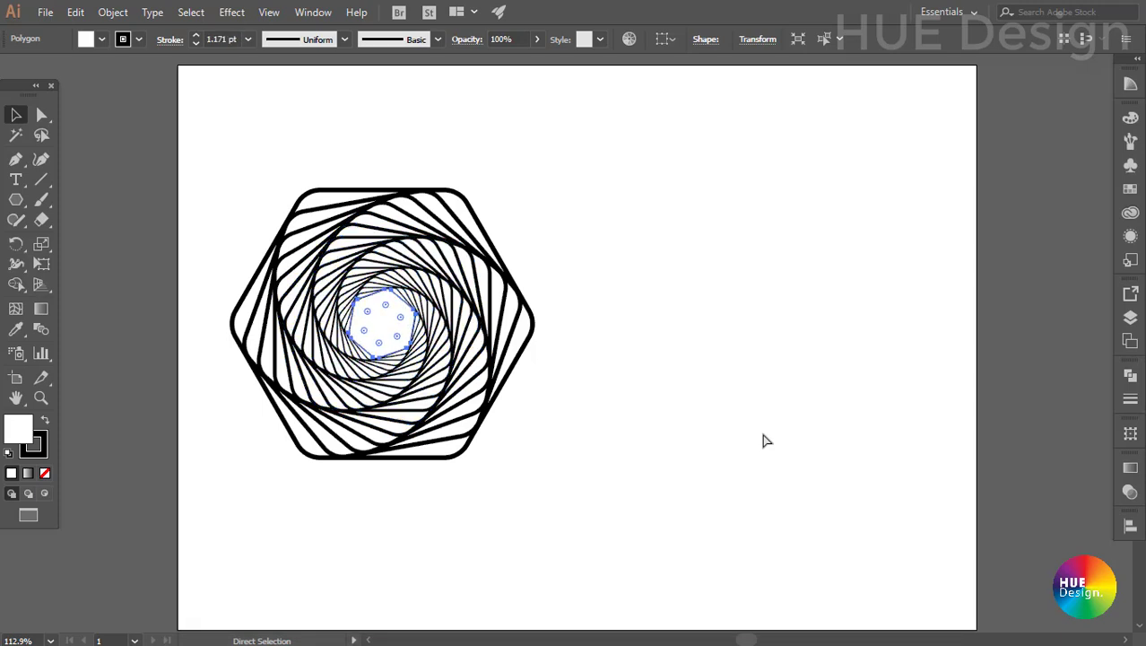
pyautogui.hotkey('ctrl', 'd')
pyautogui.hotkey('ctrl', 'd')
pyautogui.hotkey('ctrl', 'd')
pyautogui.hotkey('ctrl', 'd')
pyautogui.hotkey('ctrl', 'd')
pyautogui.hotkey('ctrl', 'd')
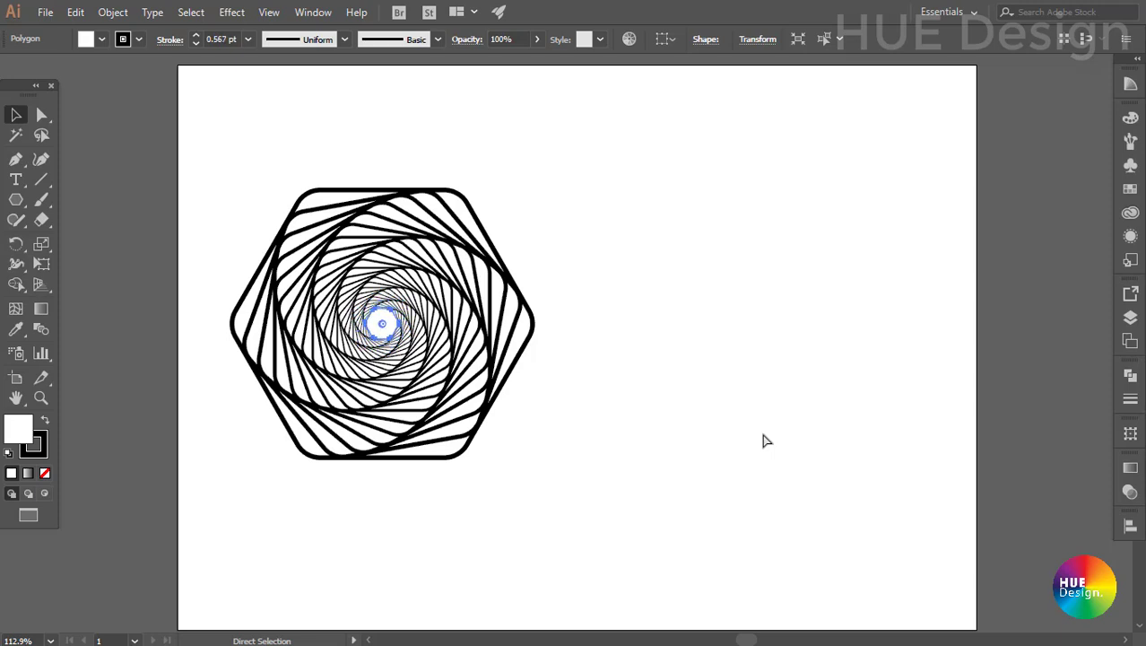
pyautogui.hotkey('ctrl', 'd')
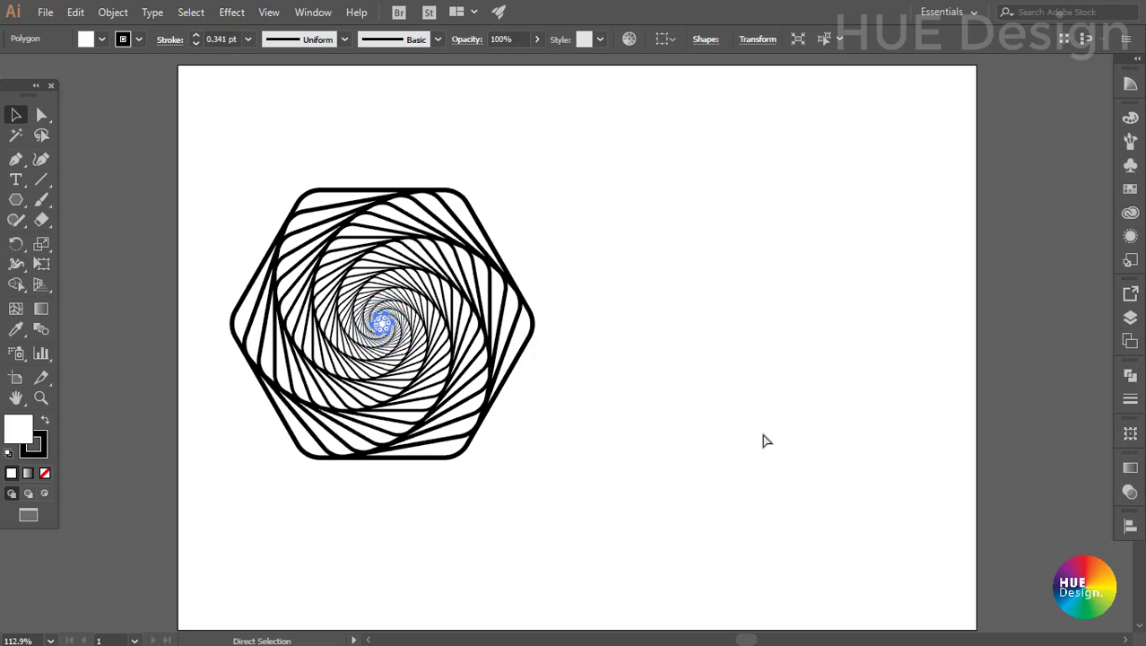
# Add one last hexagon copy, set Fill to None on the whole spiral, and deselect
pyautogui.hotkey('ctrl', 'd')
pyautogui.click(133, 155)
pyautogui.moveTo(220, 175); pyautogui.dragTo(565, 482)
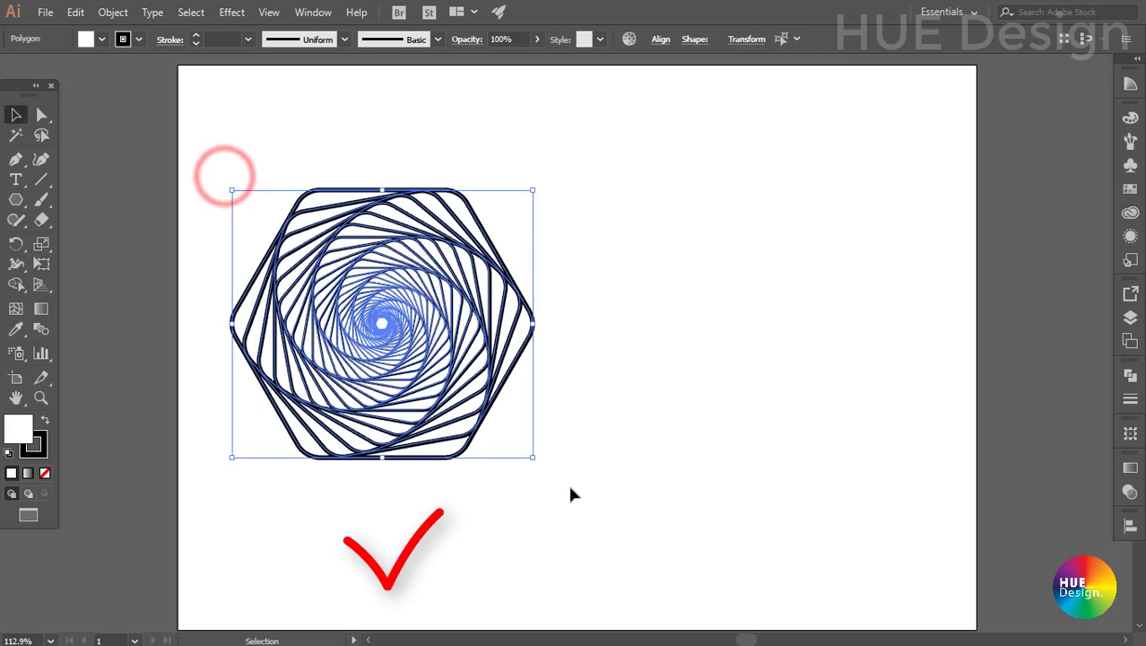
pyautogui.click(43, 474)
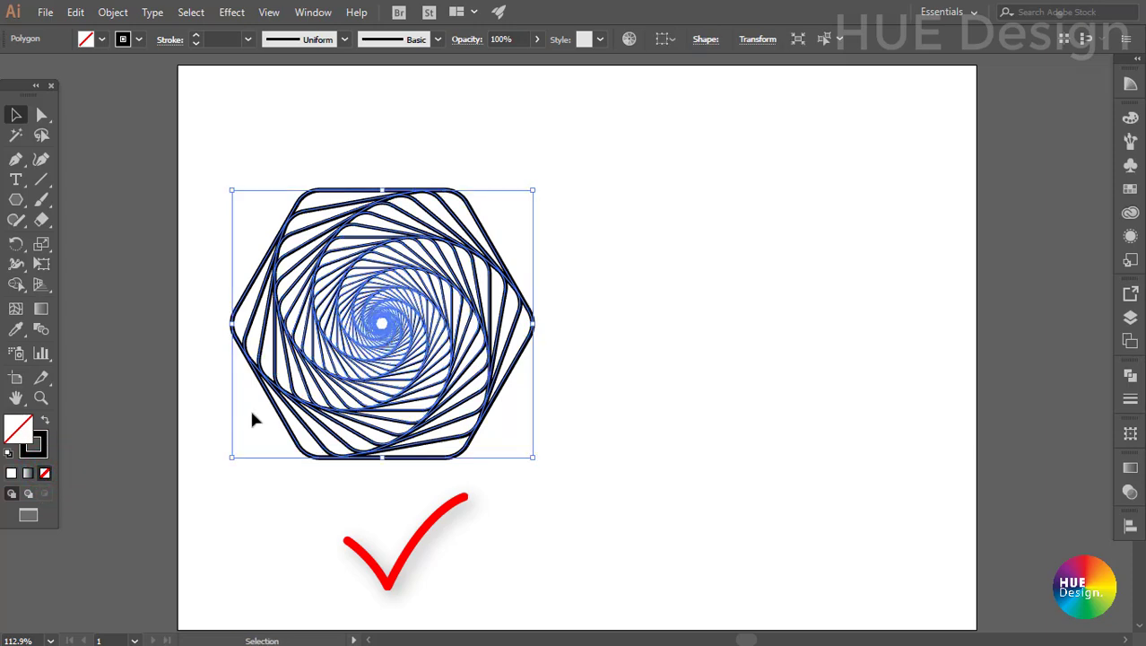
pyautogui.click(197, 195)
pyautogui.click(640, 318)
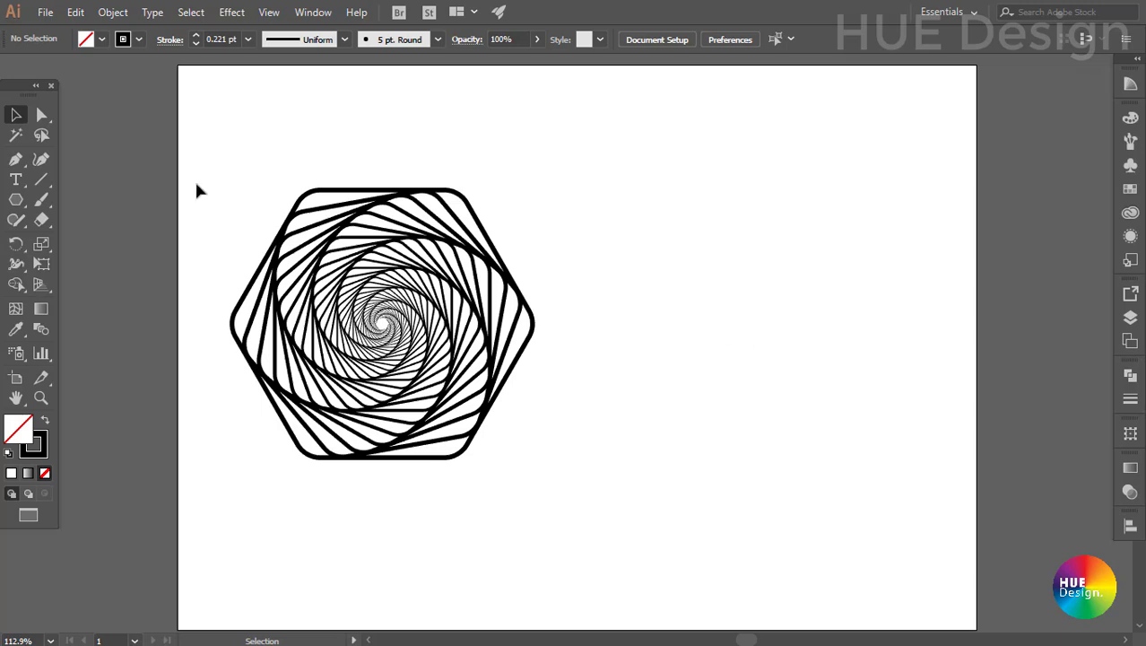
# Create a 130 × 90 mm rectangle and nudge it slightly left beside the spiral
pyautogui.click(15, 199)
pyautogui.click(78, 194)
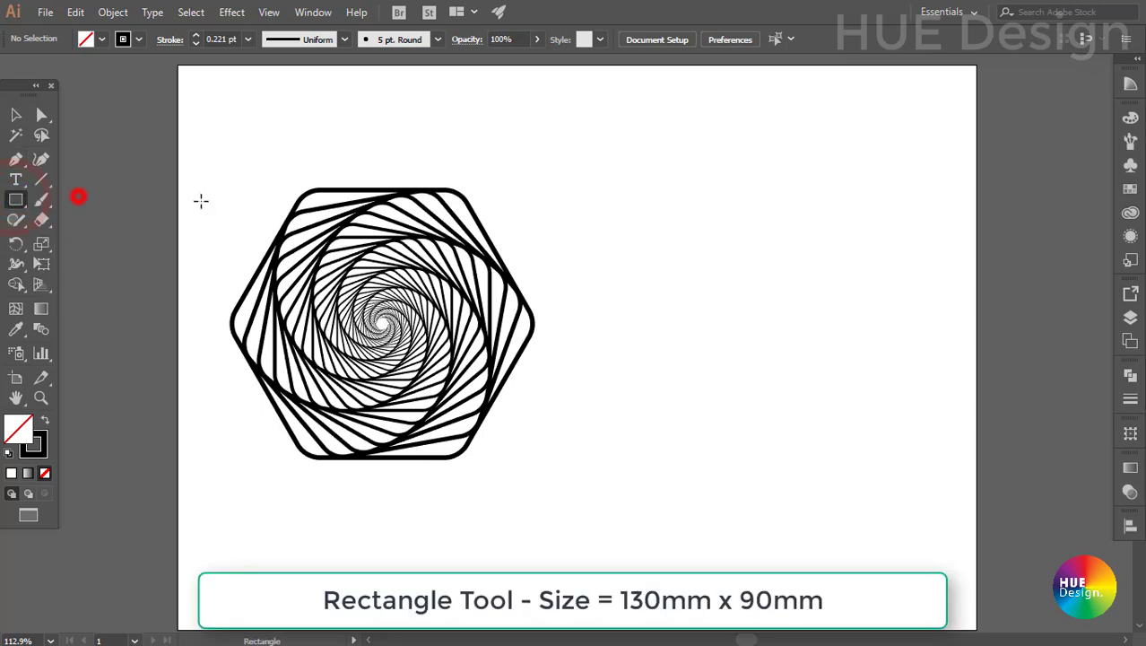
pyautogui.click(15, 115)
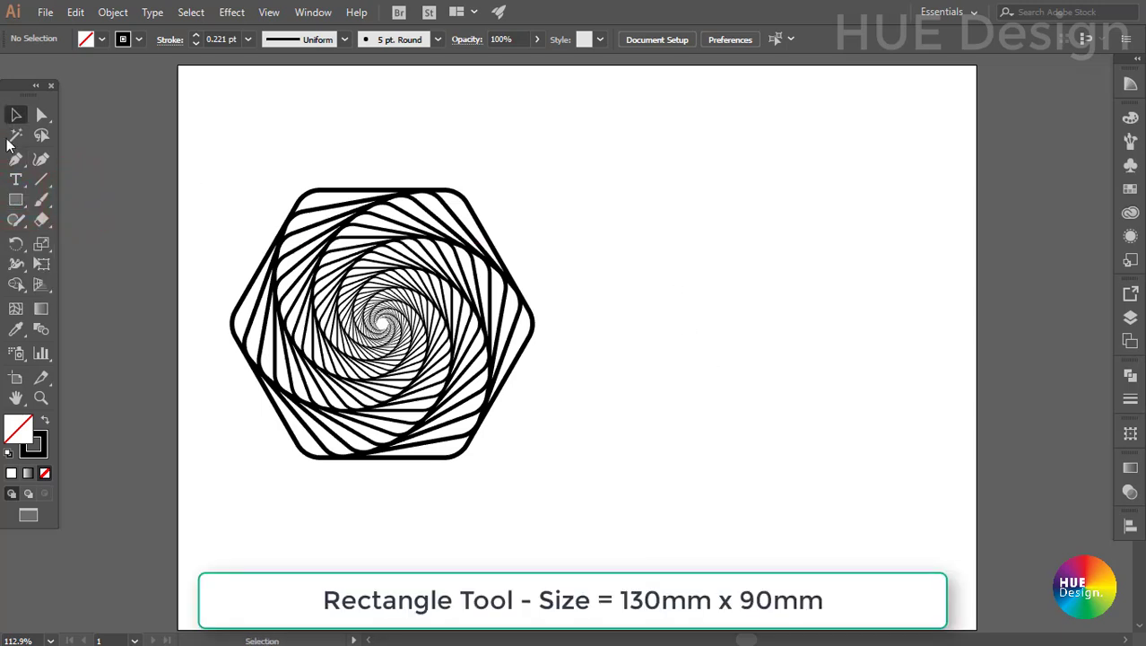
pyautogui.click(15, 199)
pyautogui.click(598, 217)
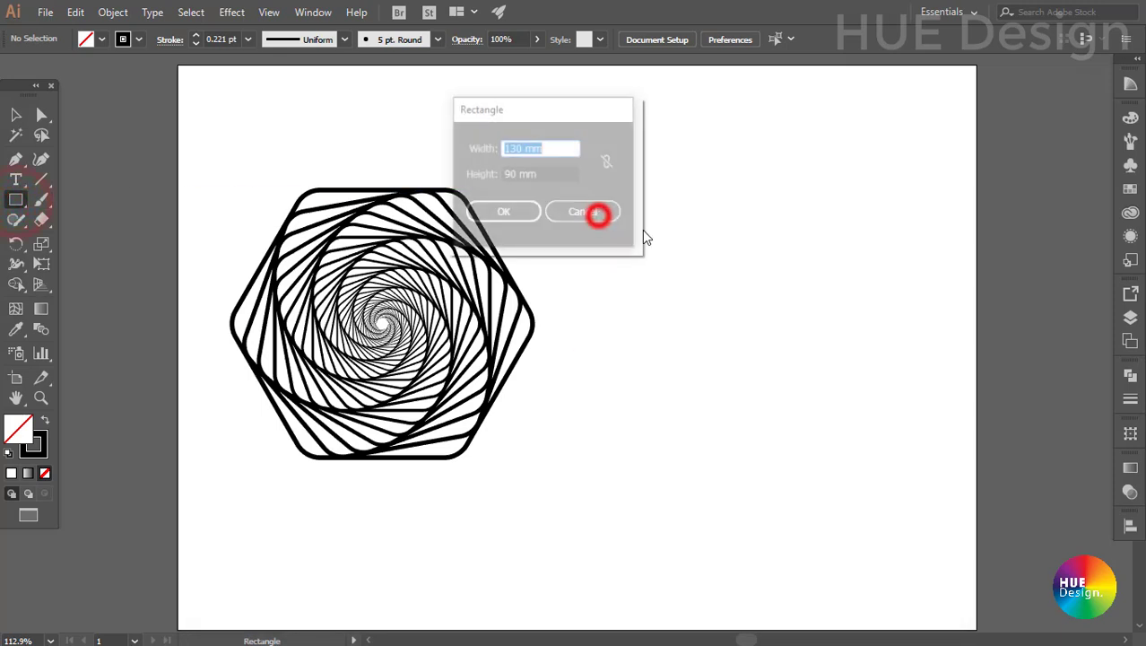
pyautogui.click(552, 148)
pyautogui.doubleClick(551, 149)
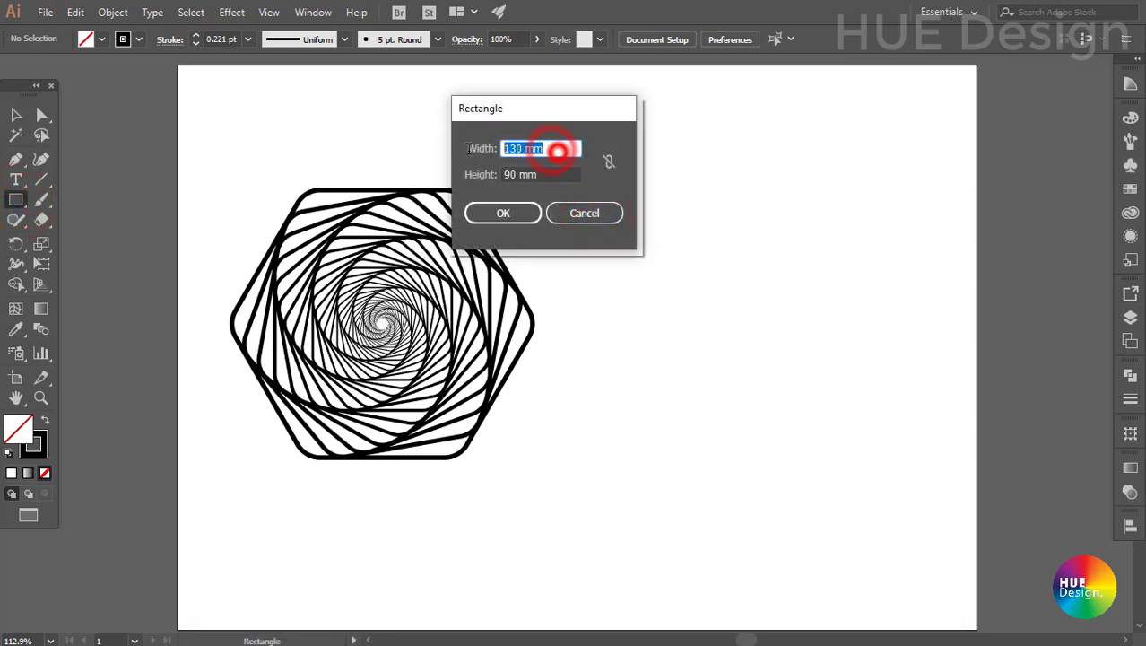
pyautogui.click(555, 174)
pyautogui.doubleClick(555, 174)
pyautogui.click(515, 213)
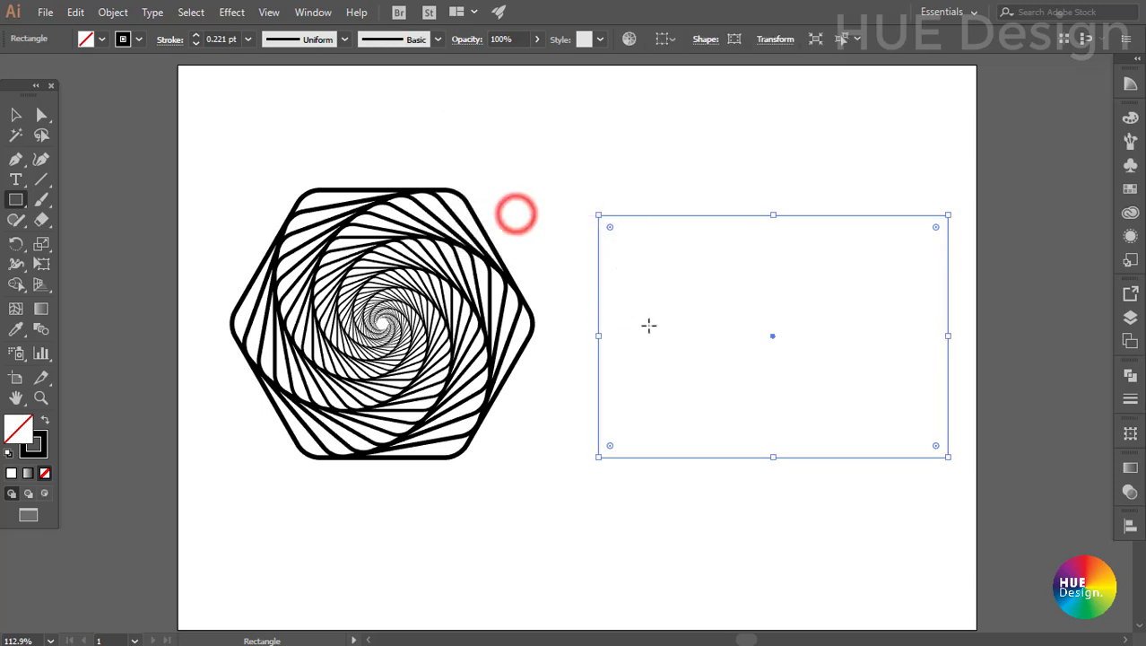
pyautogui.press('v')
pyautogui.moveTo(772, 335); pyautogui.dragTo(749, 325)
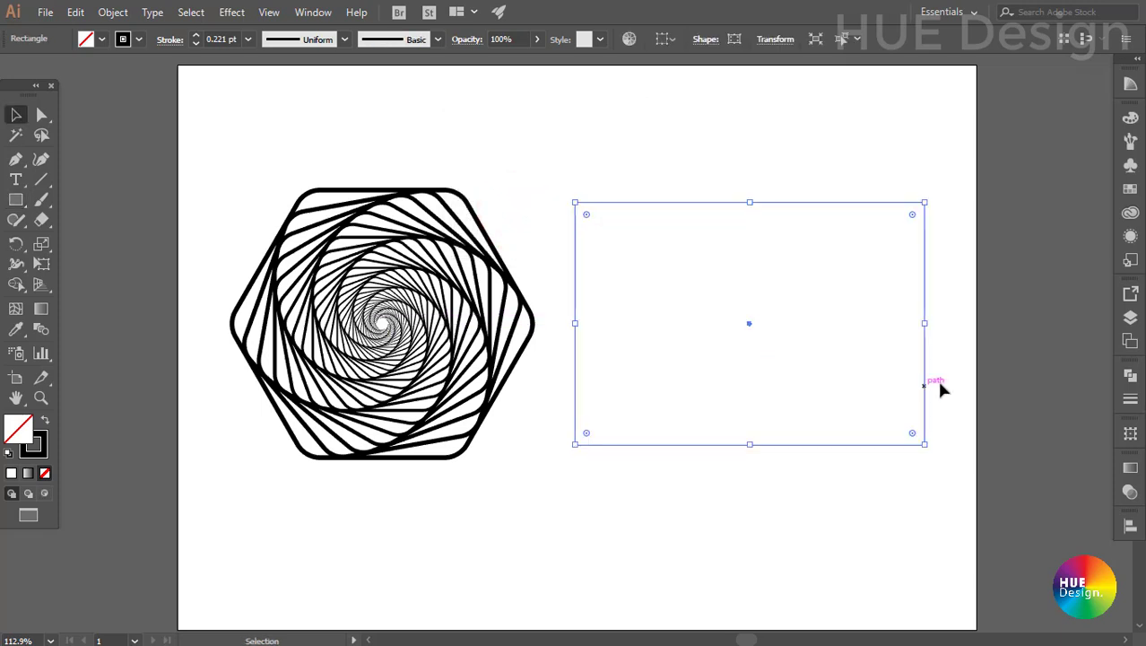
# Set the rectangle's stroke weight to 5 pt in the Stroke panel
pyautogui.click(1131, 398)
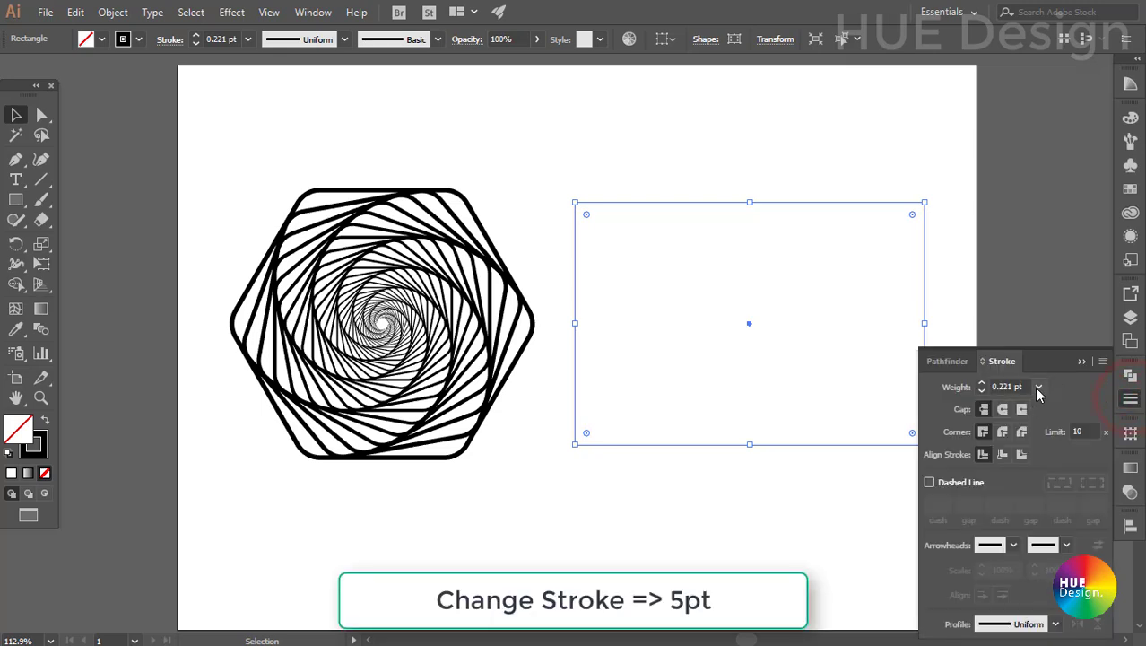
pyautogui.click(1038, 386)
pyautogui.click(1056, 121)
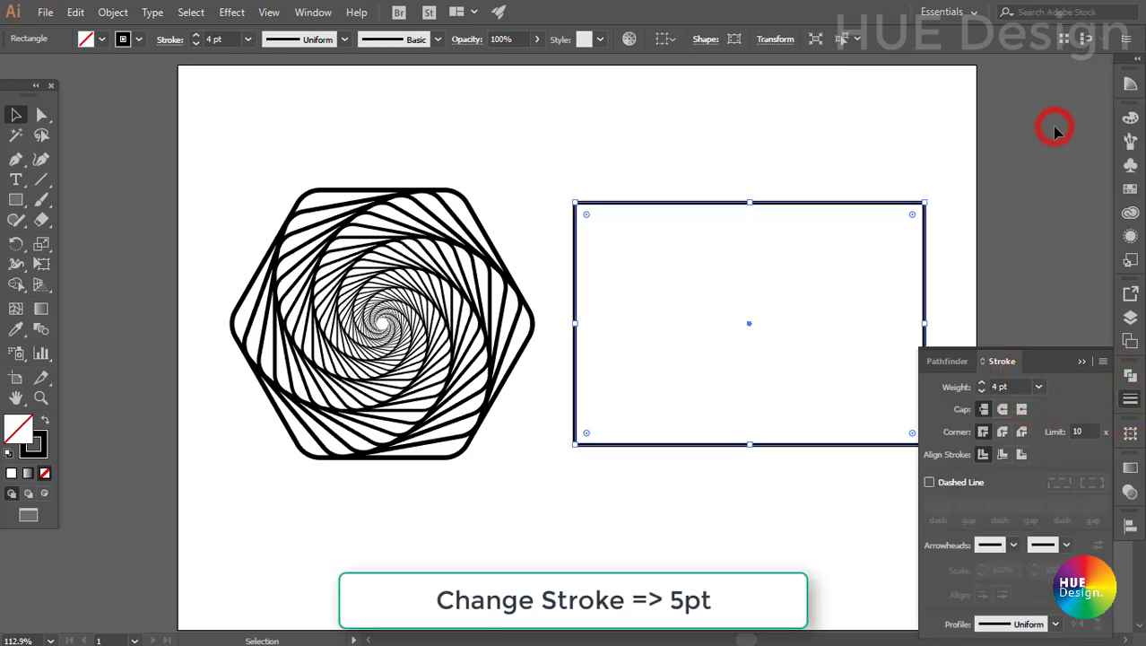
pyautogui.click(1038, 386)
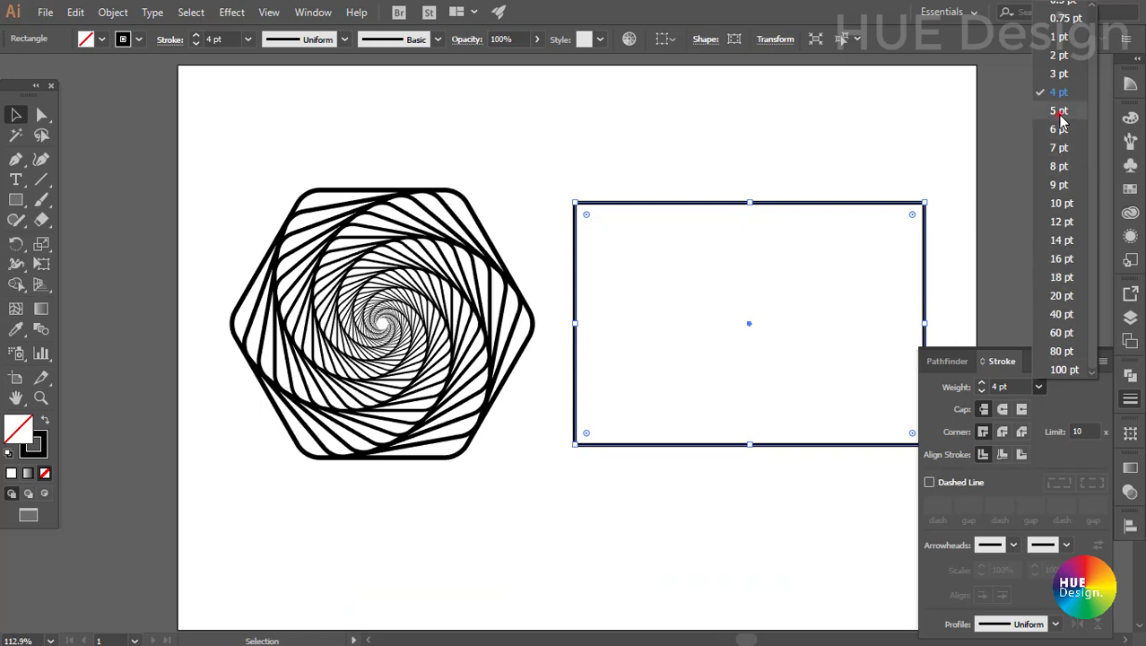
pyautogui.click(1059, 111)
pyautogui.click(1081, 362)
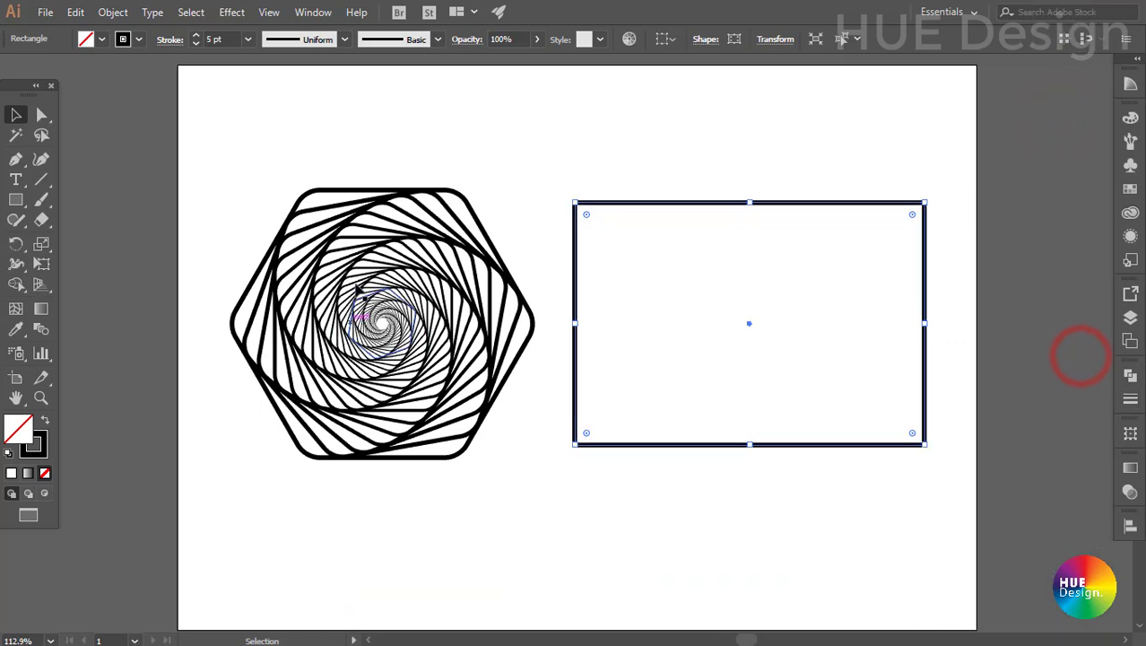
# Copy the rectangle via Transform Each at 93% scale, -2 mm horizontal move, 0° angle
pyautogui.click(113, 11)
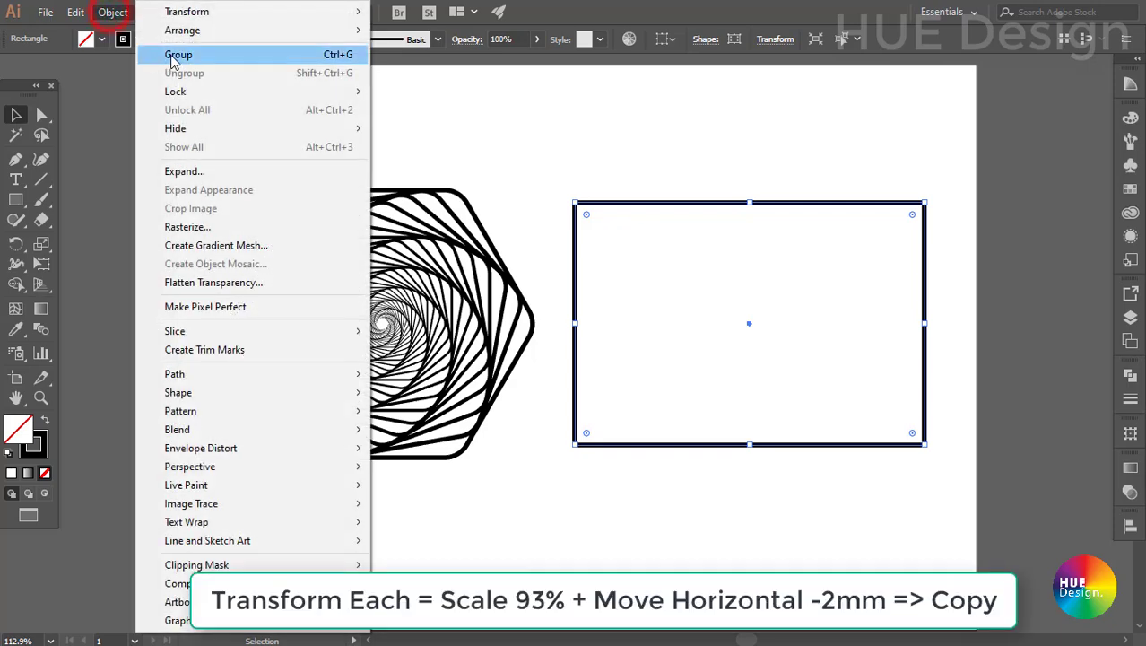
pyautogui.click(186, 12)
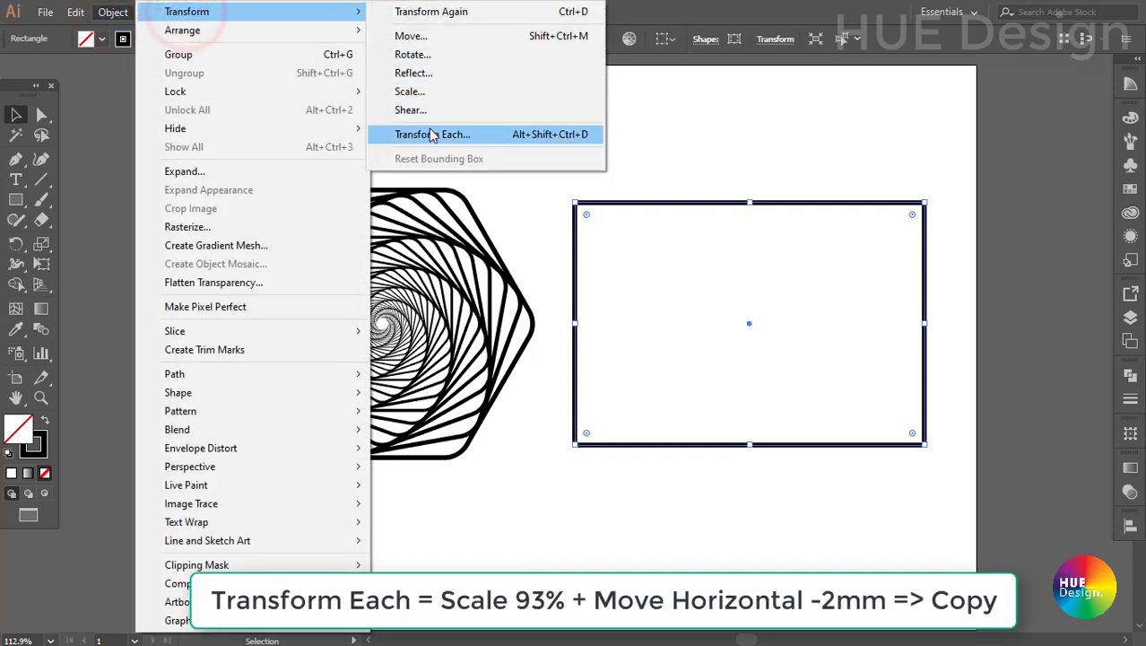
pyautogui.click(431, 135)
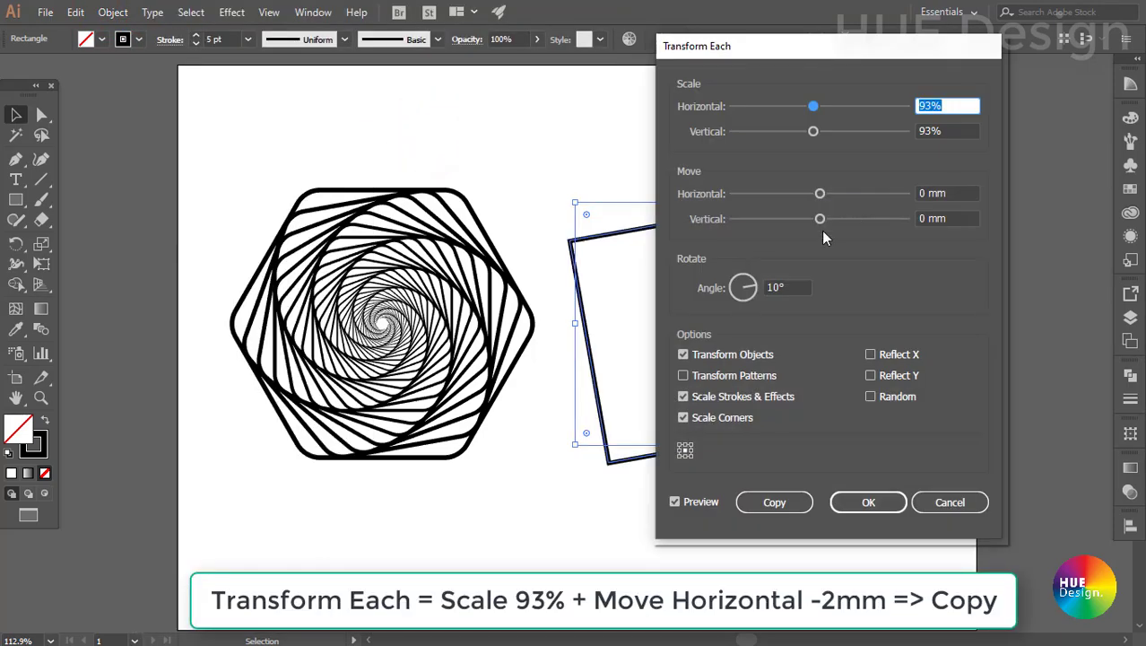
pyautogui.doubleClick(949, 132)
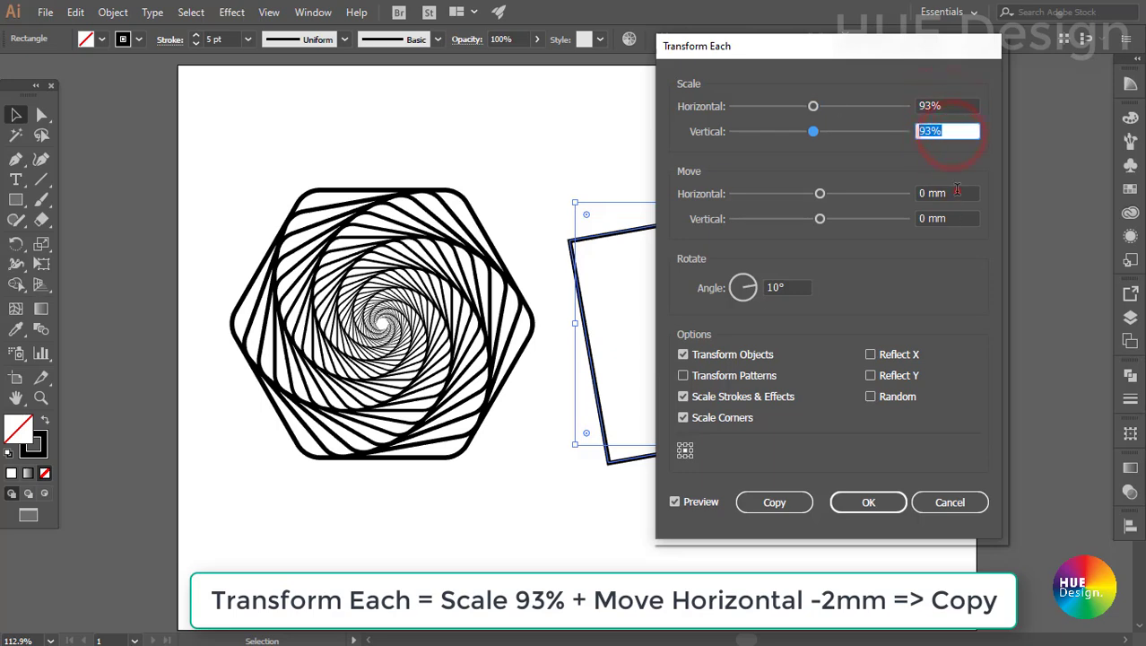
pyautogui.doubleClick(956, 192)
pyautogui.write('-')
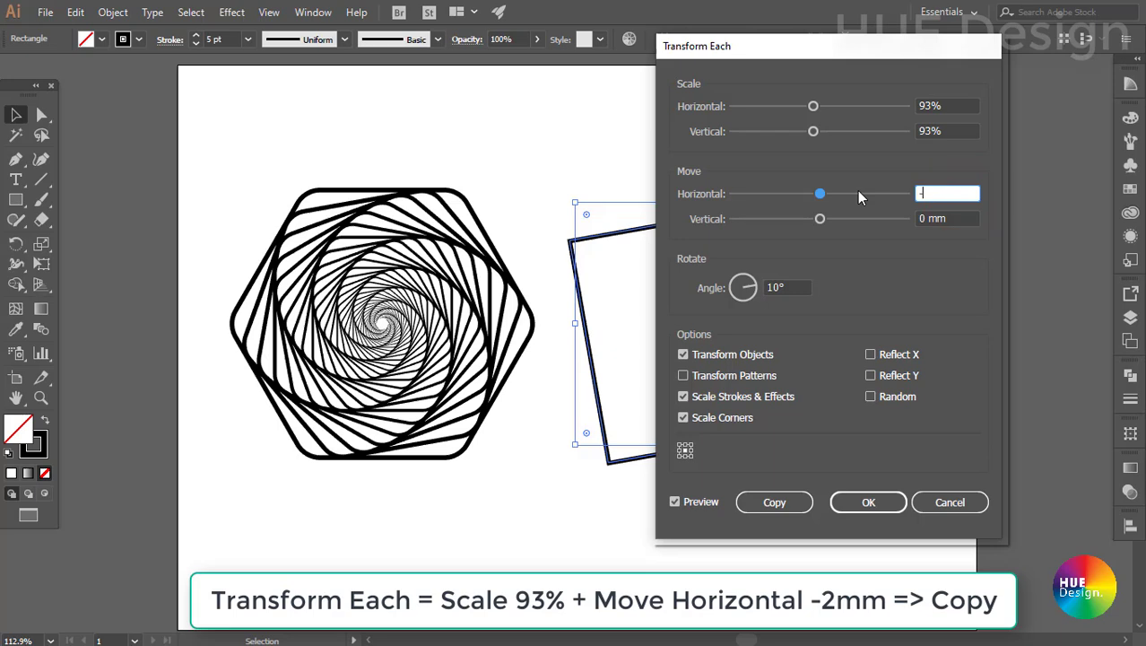
pyautogui.write('2')
pyautogui.doubleClick(788, 287)
pyautogui.write('0')
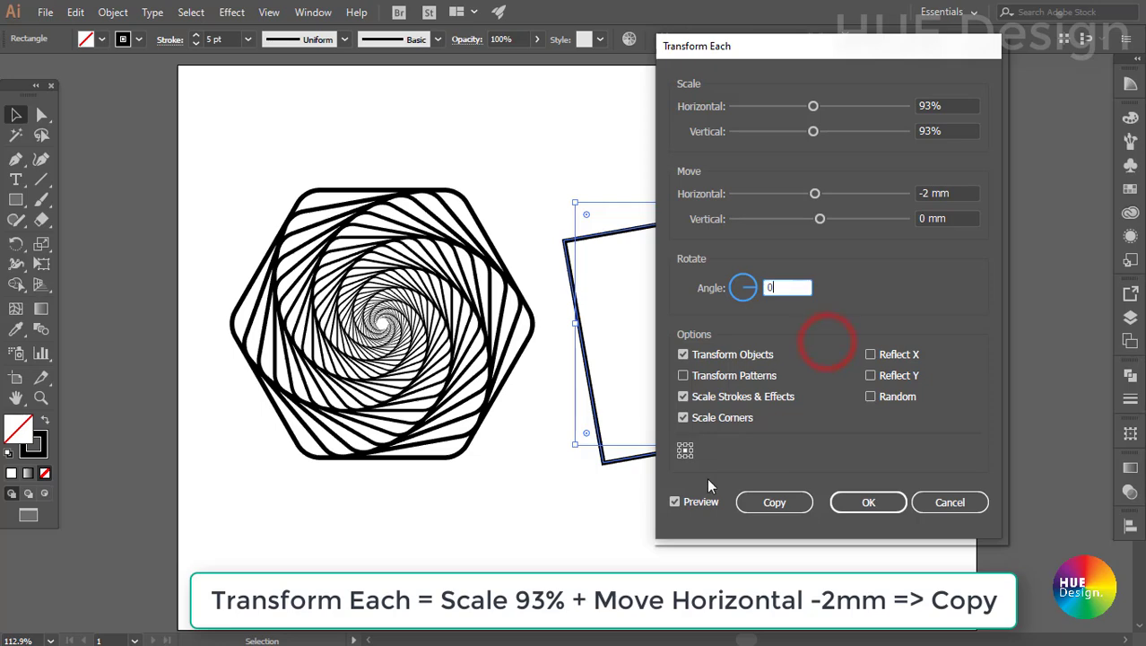
pyautogui.click(691, 501)
pyautogui.click(695, 502)
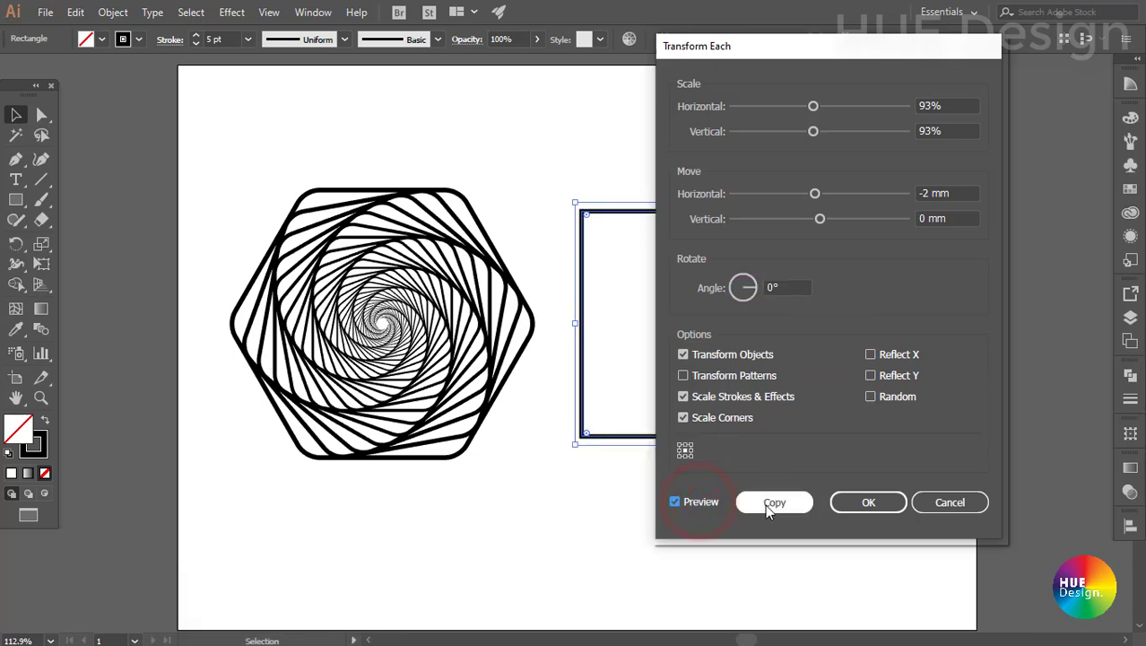
pyautogui.click(771, 502)
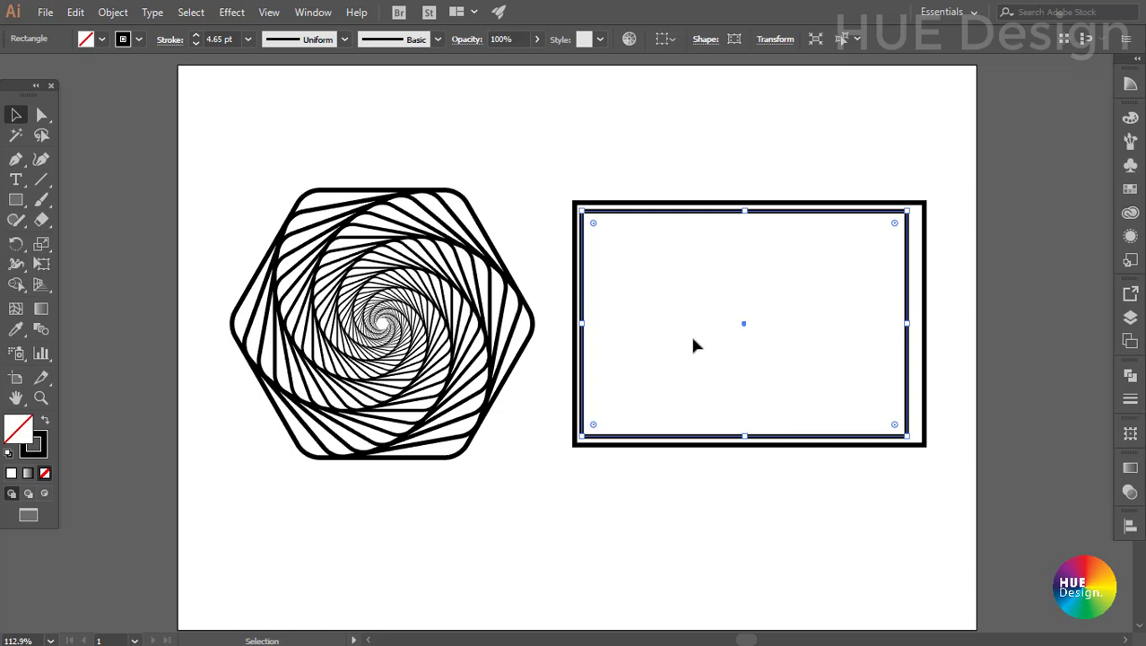
# Repeat the shrink-and-shift transform four more times, then select the whole rectangle tunnel
pyautogui.hotkey('ctrl', 'd')
pyautogui.hotkey('ctrl', 'd')
pyautogui.hotkey('ctrl', 'd')
pyautogui.hotkey('ctrl', 'd')
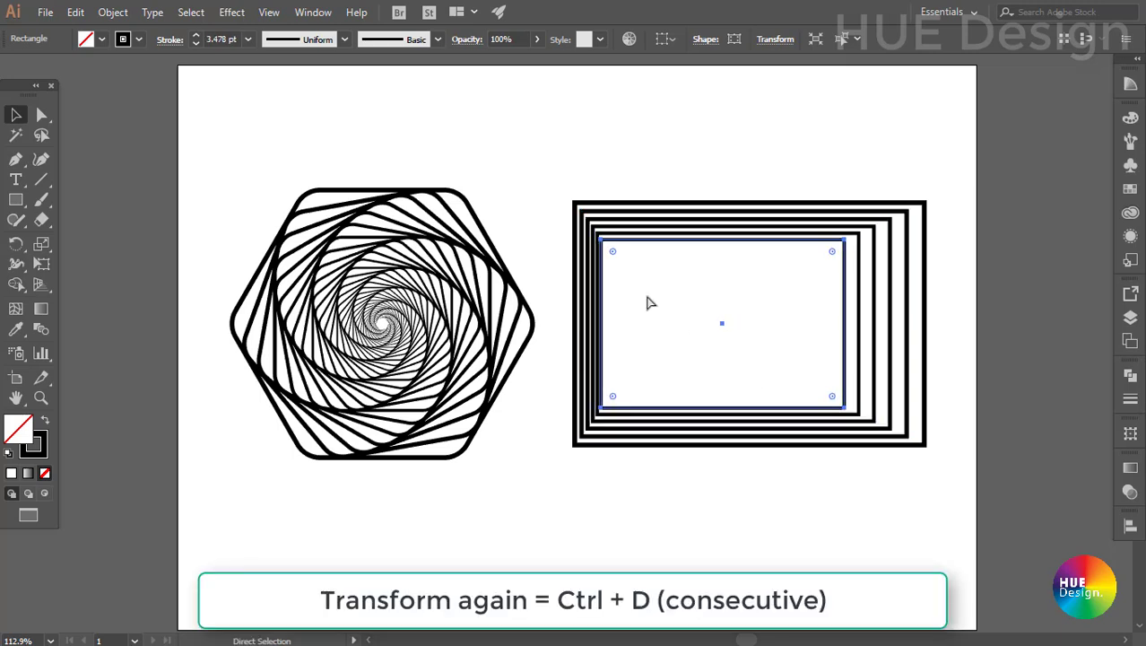
pyautogui.hotkey('ctrl', 'd')
pyautogui.hotkey('ctrl', 'd')
pyautogui.hotkey('ctrl', 'd')
pyautogui.hotkey('ctrl', 'd')
pyautogui.hotkey('ctrl', 'd')
pyautogui.hotkey('ctrl', 'd')
pyautogui.hotkey('ctrl', 'd')
pyautogui.hotkey('ctrl', 'd')
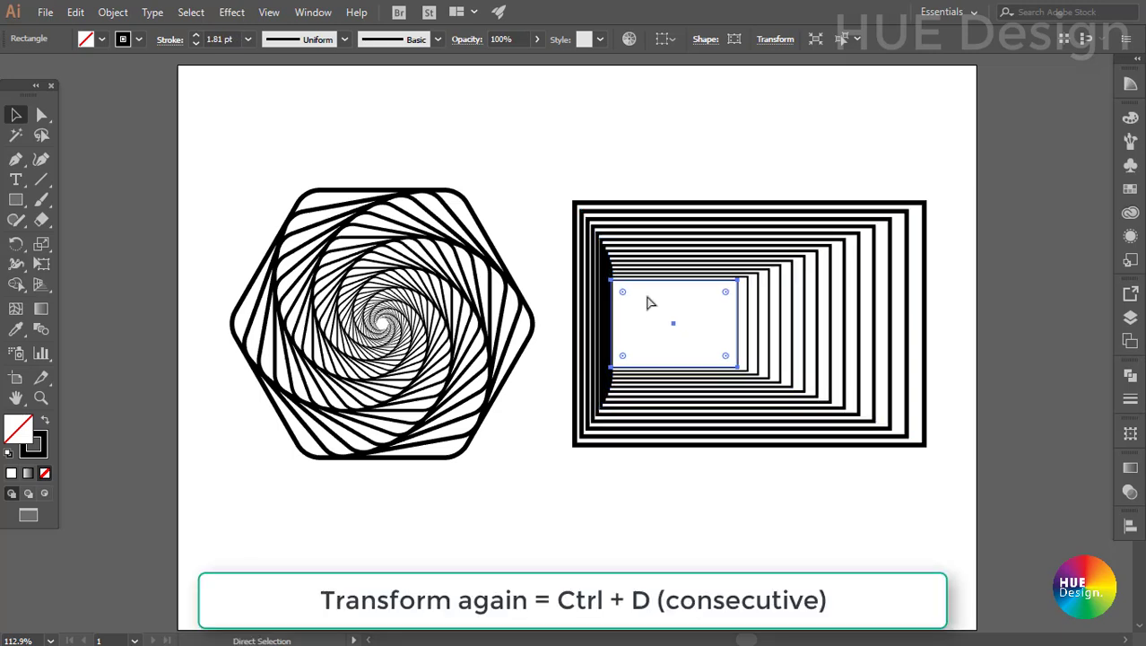
pyautogui.hotkey('ctrl', 'd')
pyautogui.hotkey('ctrl', 'd')
pyautogui.hotkey('ctrl', 'd')
pyautogui.hotkey('ctrl', 'd')
pyautogui.hotkey('ctrl', 'd')
pyautogui.hotkey('ctrl', 'd')
pyautogui.hotkey('ctrl', 'd')
pyautogui.hotkey('ctrl', 'd')
pyautogui.hotkey('ctrl', 'd')
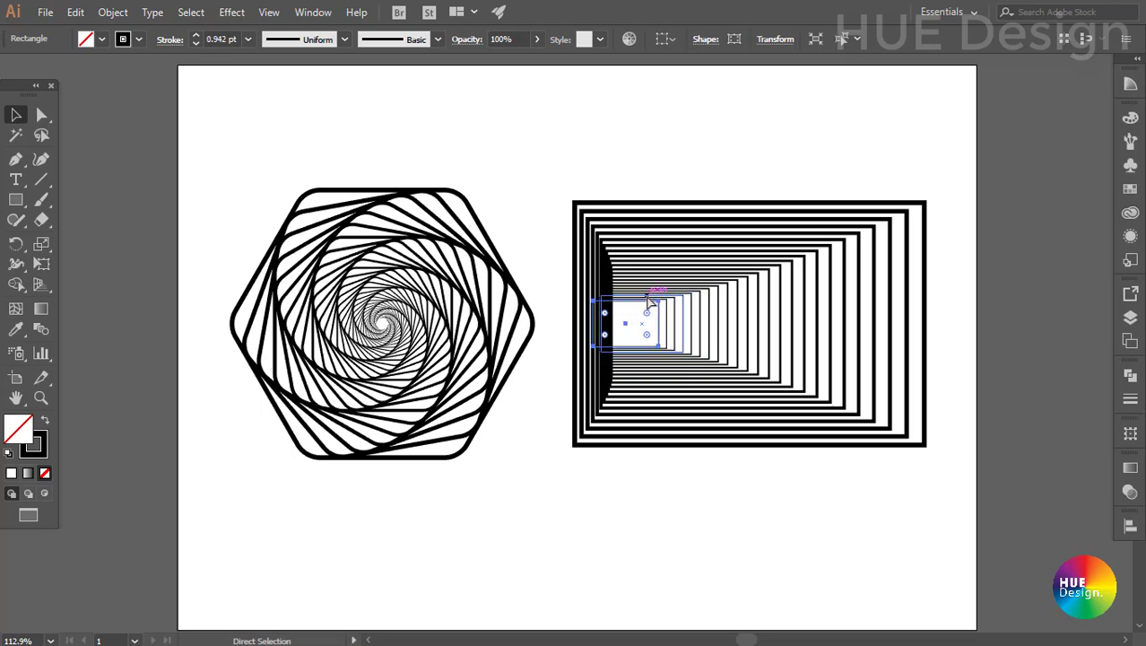
pyautogui.hotkey('ctrl', 'd')
pyautogui.hotkey('ctrl', 'd')
pyautogui.hotkey('ctrl', 'd')
pyautogui.hotkey('ctrl', 'd')
pyautogui.hotkey('ctrl', 'd')
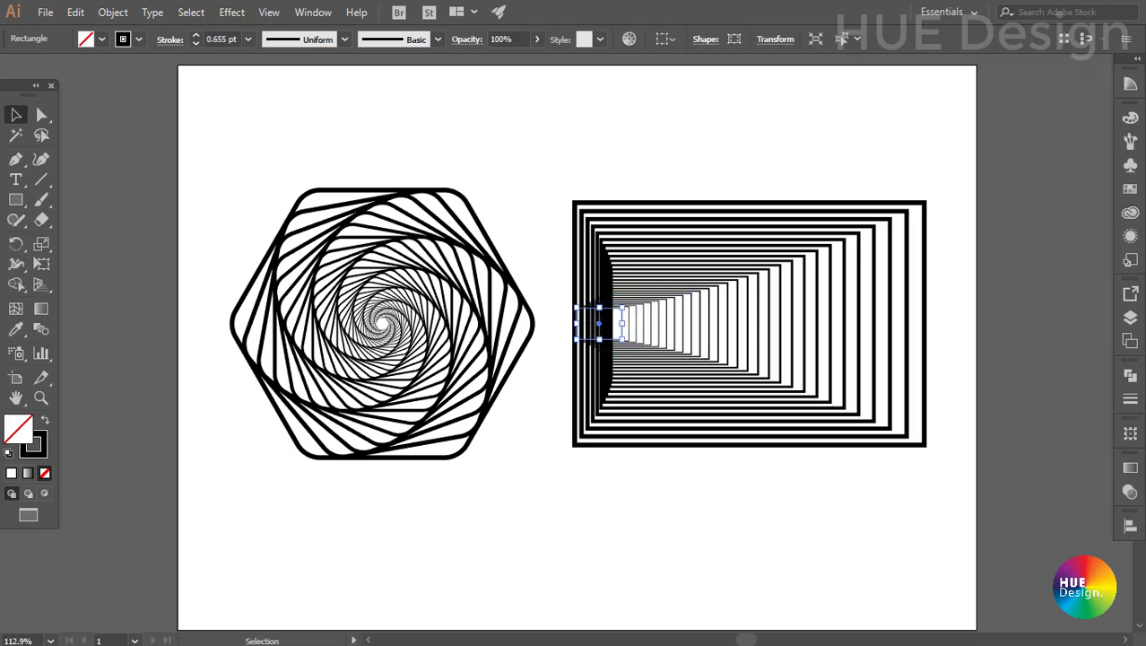
pyautogui.click(458, 126)
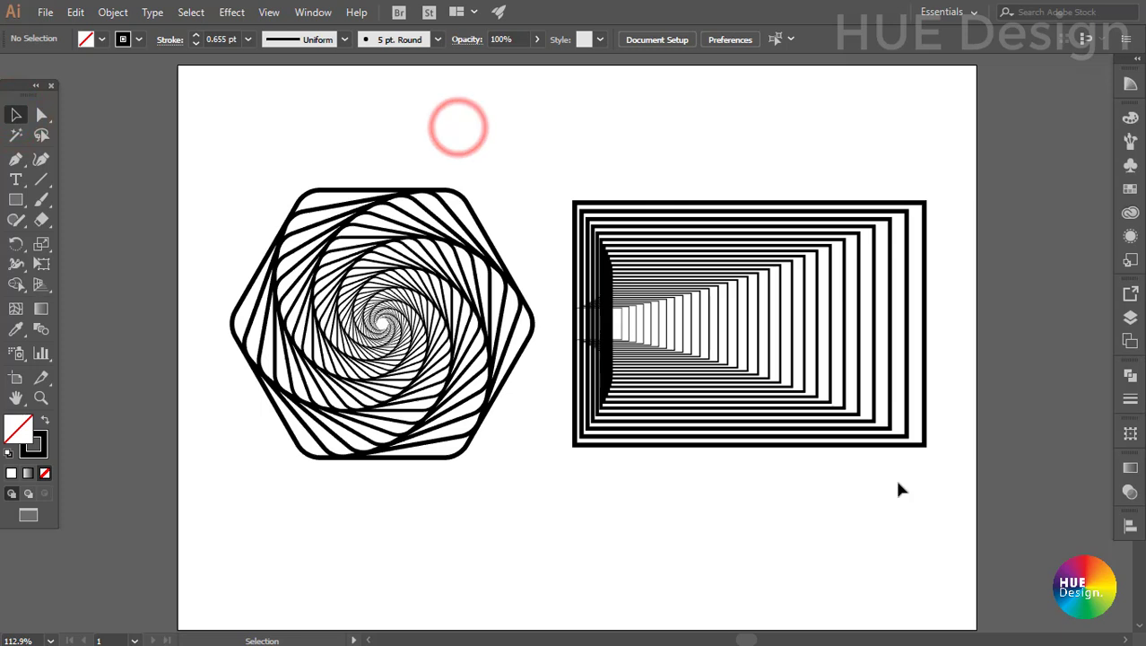
pyautogui.moveTo(1014, 523); pyautogui.dragTo(572, 148)
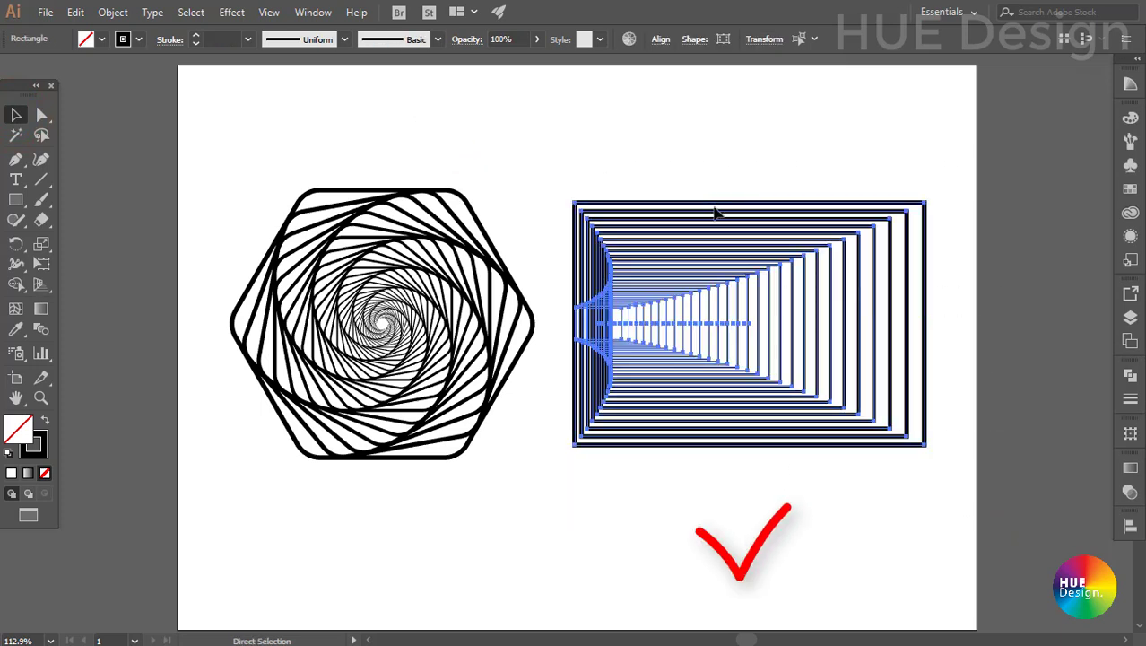
pyautogui.click(732, 148)
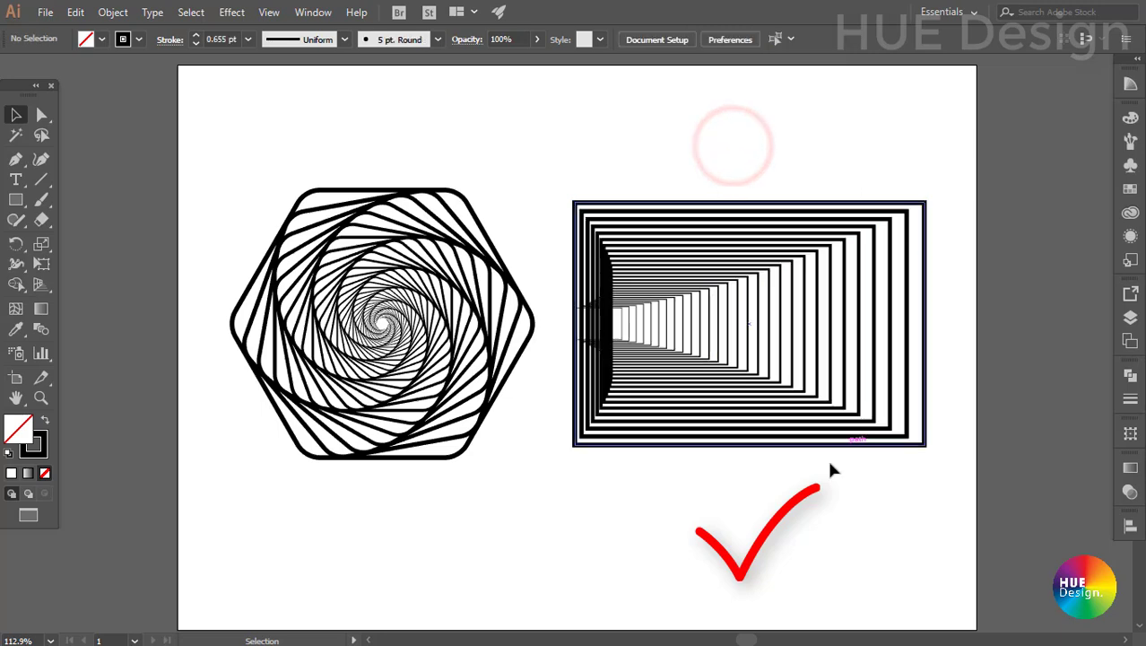